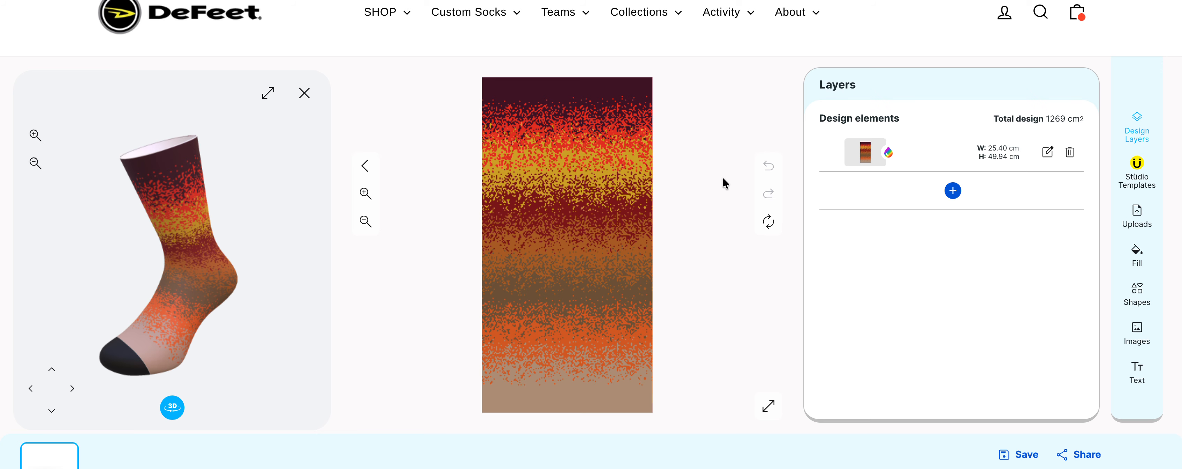
Step: Edit the gradient template layer and recolor its tan toe-end color to black (#000000)
{"action": "left_click", "coordinate": [864, 156]}
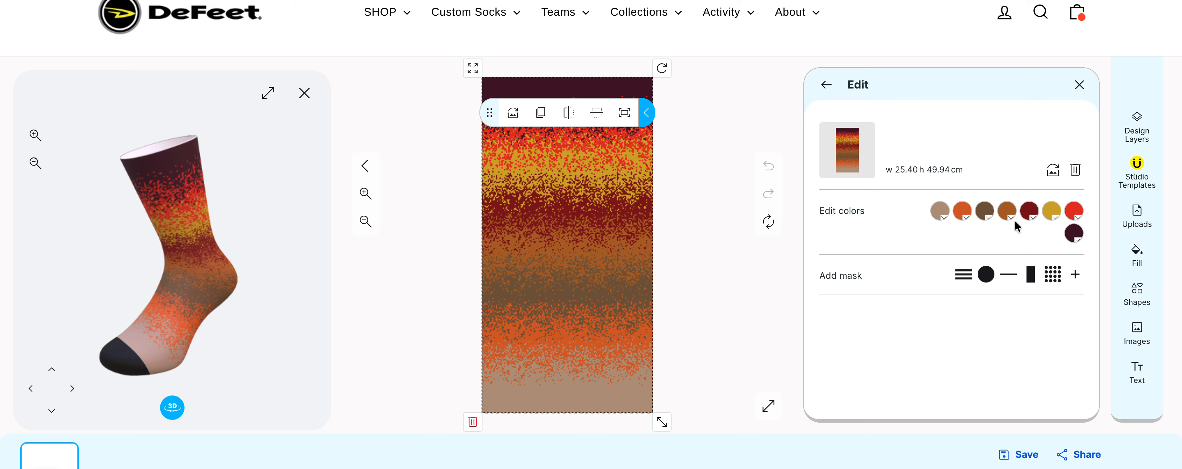
{"action": "left_click", "coordinate": [939, 212]}
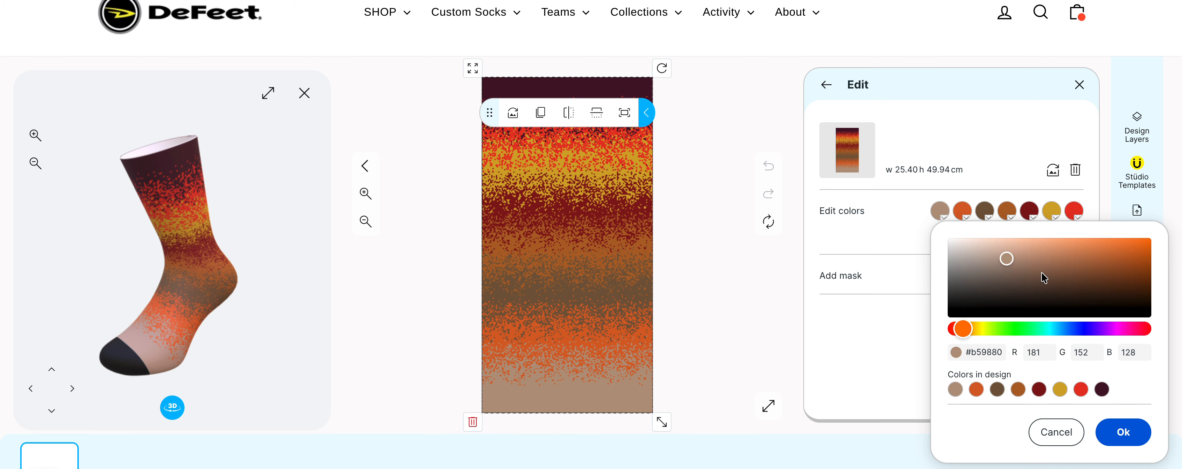
{"action": "left_click_drag", "start_coordinate": [1005, 258], "coordinate": [1004, 257]}
{"action": "left_click_drag", "start_coordinate": [1133, 305], "coordinate": [1146, 330]}
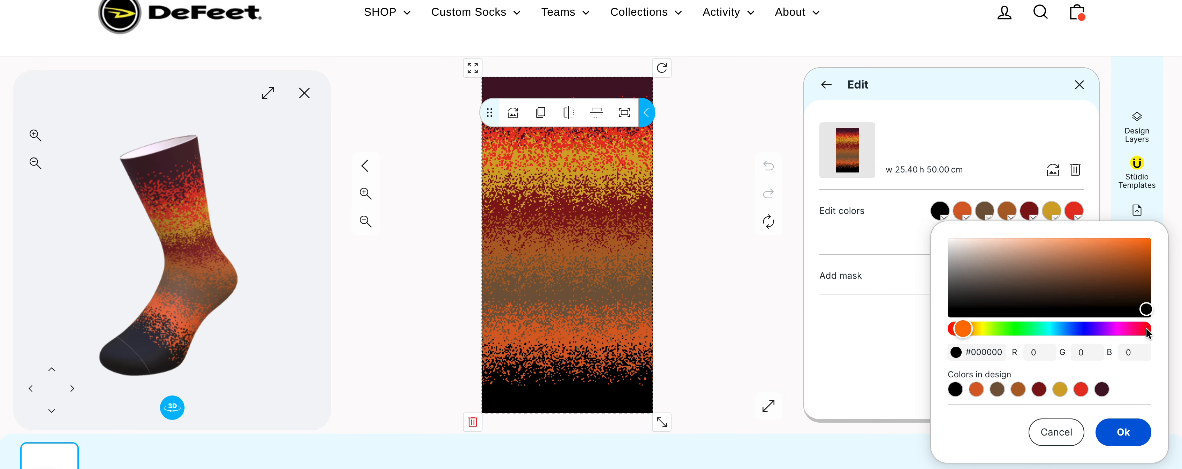
{"action": "left_click", "coordinate": [1122, 431]}
Step: Recolor the template's bright orange to off-white (#f5f4f4) and its grayish brown to red (#f32306)
{"action": "left_click", "coordinate": [965, 212]}
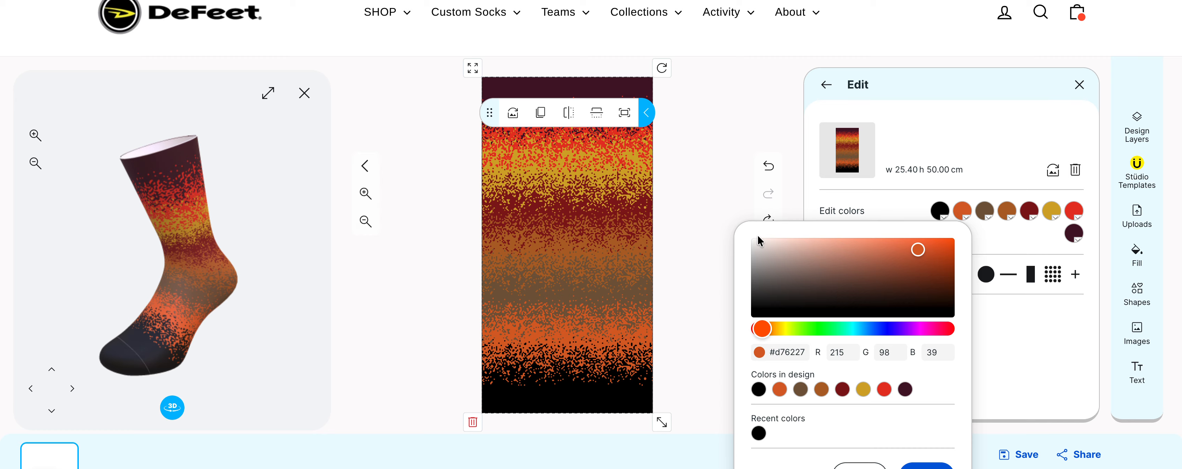
{"action": "left_click_drag", "start_coordinate": [756, 238], "coordinate": [750, 242]}
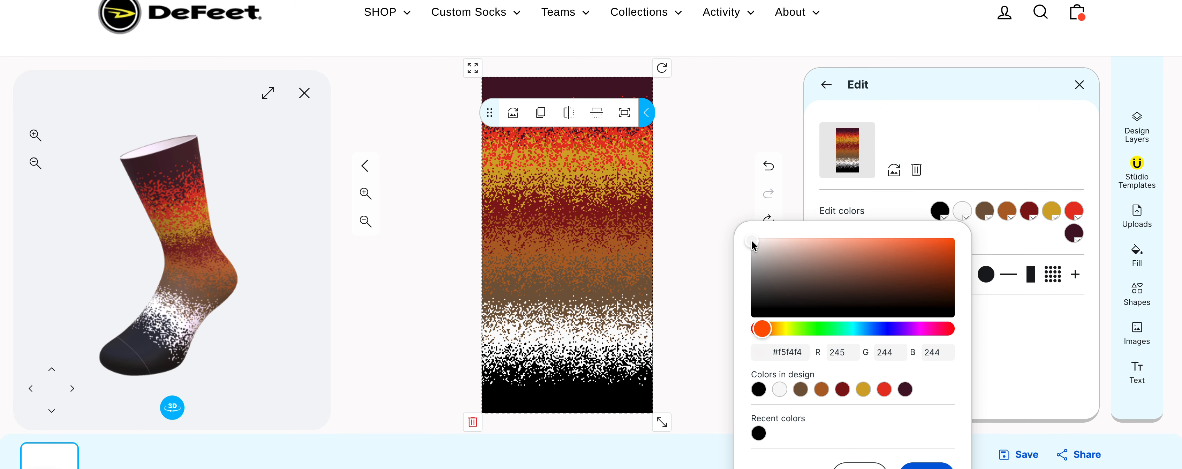
{"action": "left_click", "coordinate": [985, 213]}
{"action": "left_click", "coordinate": [985, 212]}
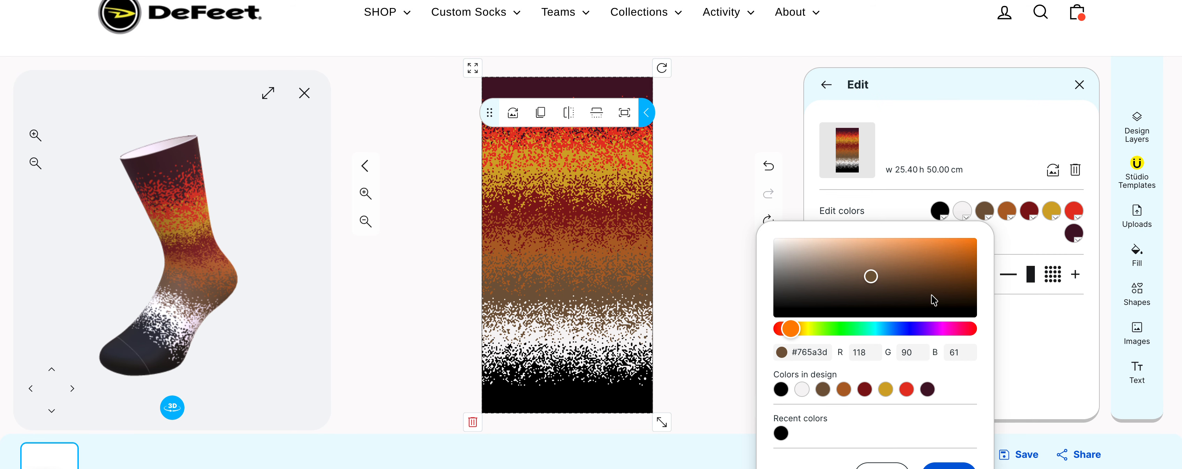
{"action": "left_click_drag", "start_coordinate": [789, 328], "coordinate": [777, 328]}
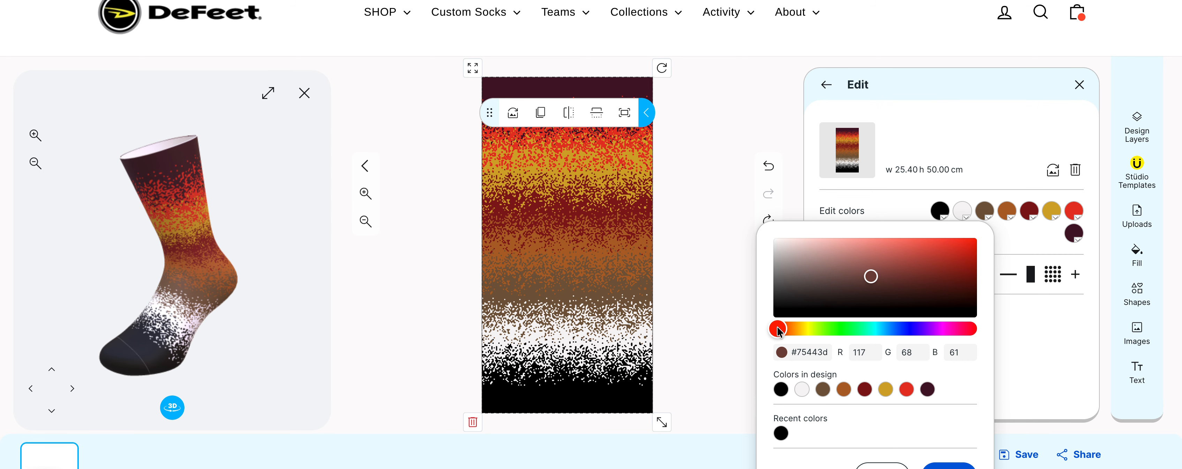
{"action": "mouse_move", "coordinate": [876, 278]}
{"action": "left_mouse_down"}
{"action": "mouse_move", "coordinate": [922, 275]}
{"action": "mouse_move", "coordinate": [972, 246]}
{"action": "left_mouse_up"}
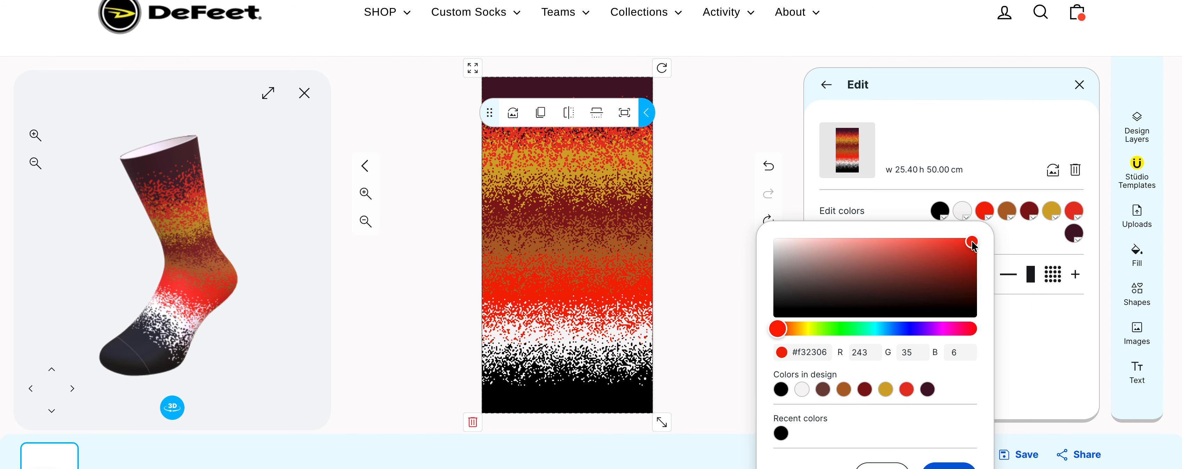
Step: Recolor the template's rust-orange band in the middle of the sock to blue (#0420f0)
{"action": "left_click", "coordinate": [1006, 214]}
{"action": "left_click", "coordinate": [1006, 214]}
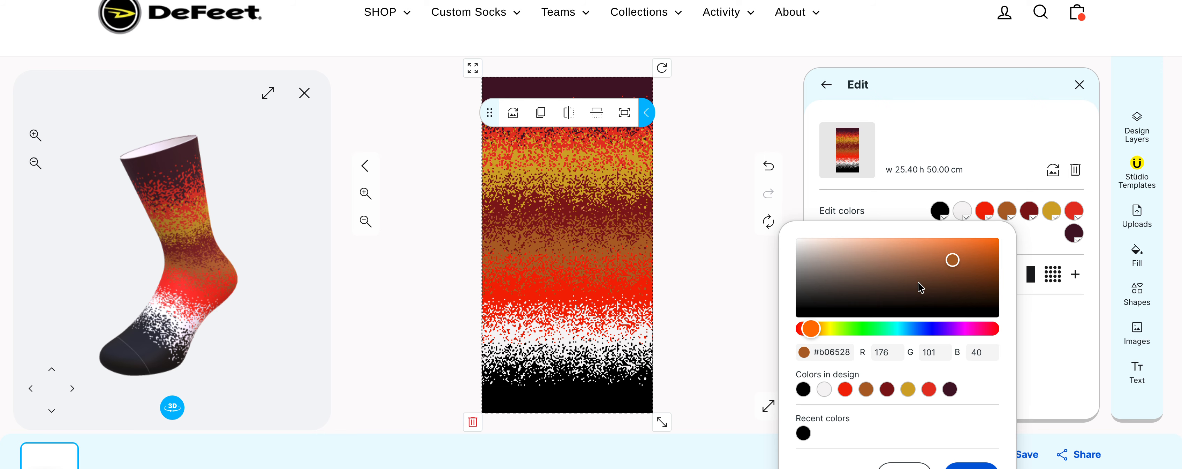
{"action": "left_click_drag", "start_coordinate": [821, 327], "coordinate": [929, 332]}
{"action": "left_click_drag", "start_coordinate": [952, 263], "coordinate": [995, 242]}
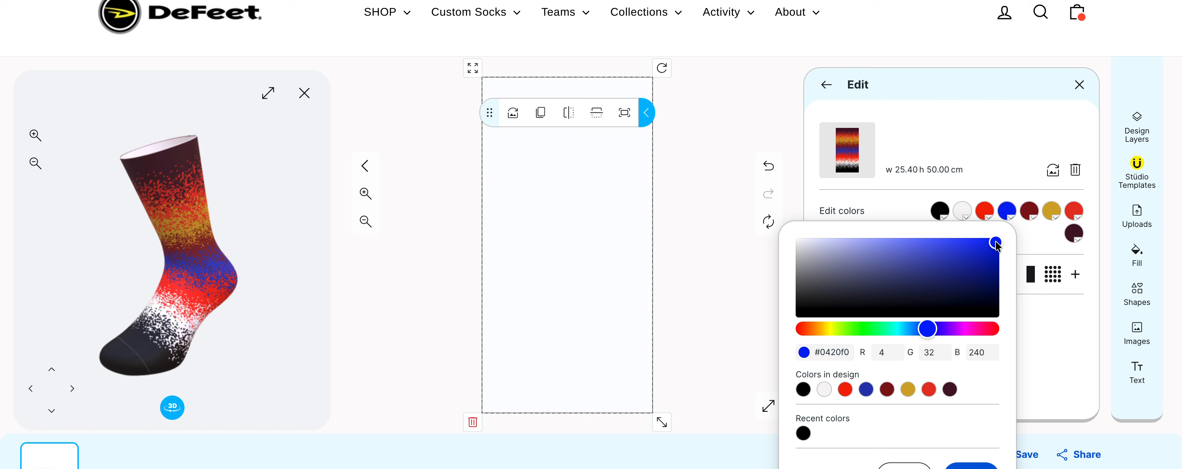
{"action": "left_click", "coordinate": [1038, 244]}
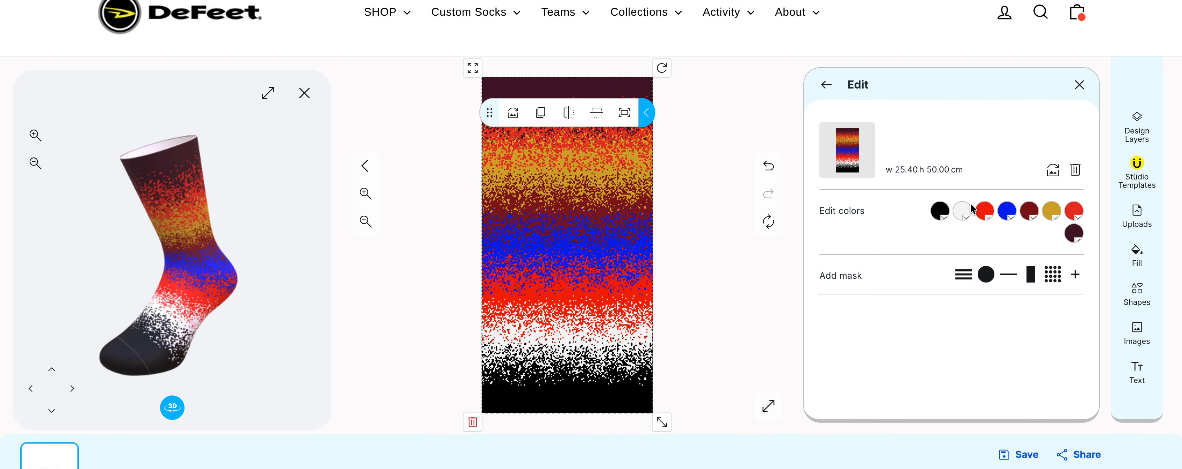
Step: Reuse colors already in the design to turn the dark red band off-white (#f5f4f4) and the gold band red (#f32306)
{"action": "left_click", "coordinate": [1030, 212]}
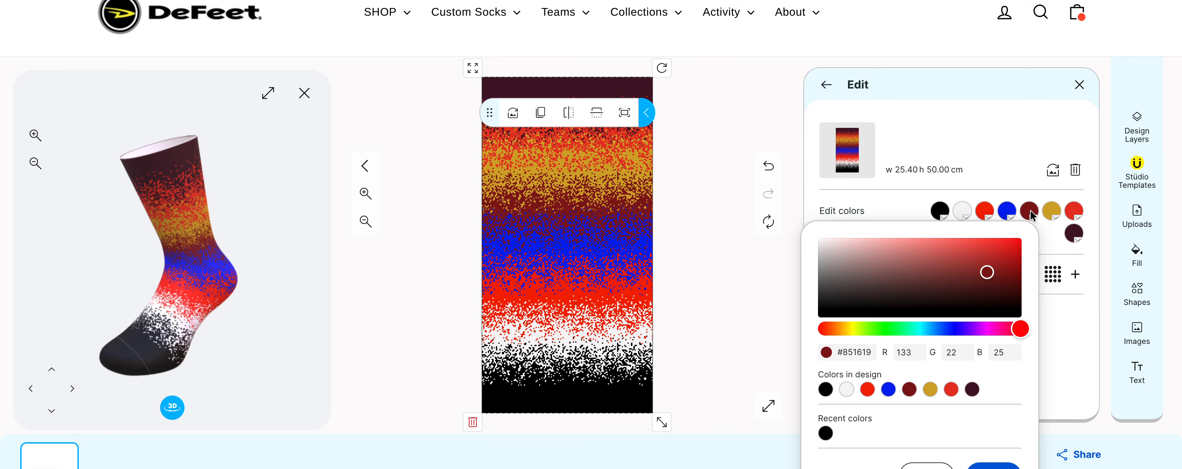
{"action": "left_click", "coordinate": [846, 390]}
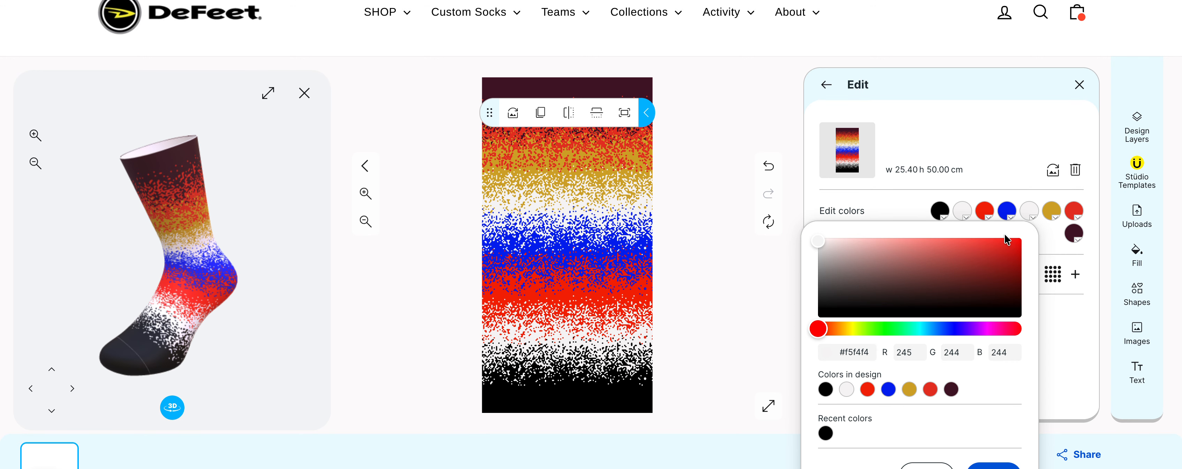
{"action": "left_click", "coordinate": [1051, 211]}
{"action": "left_click", "coordinate": [1051, 211]}
{"action": "left_click", "coordinate": [1051, 211]}
{"action": "left_click", "coordinate": [1050, 212]}
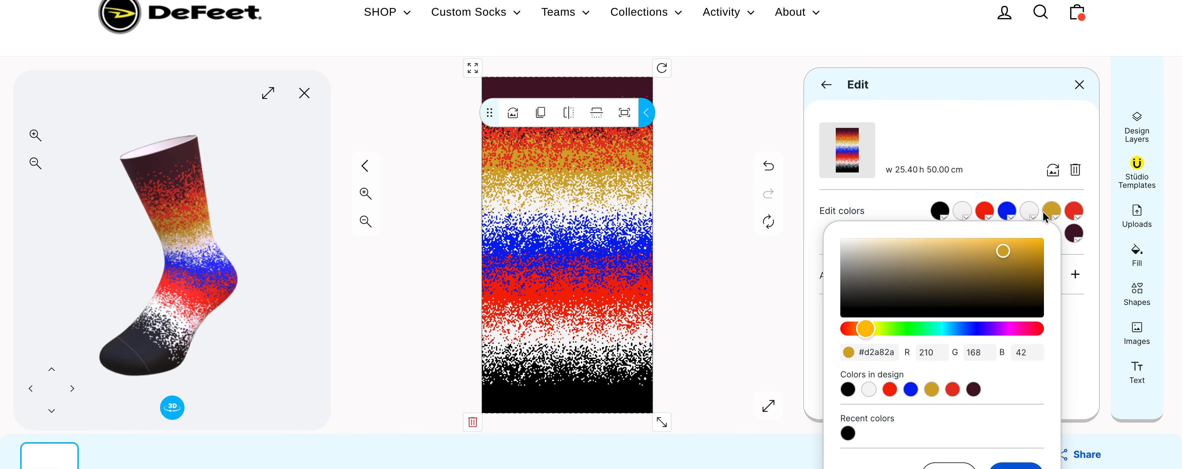
{"action": "left_click", "coordinate": [889, 389]}
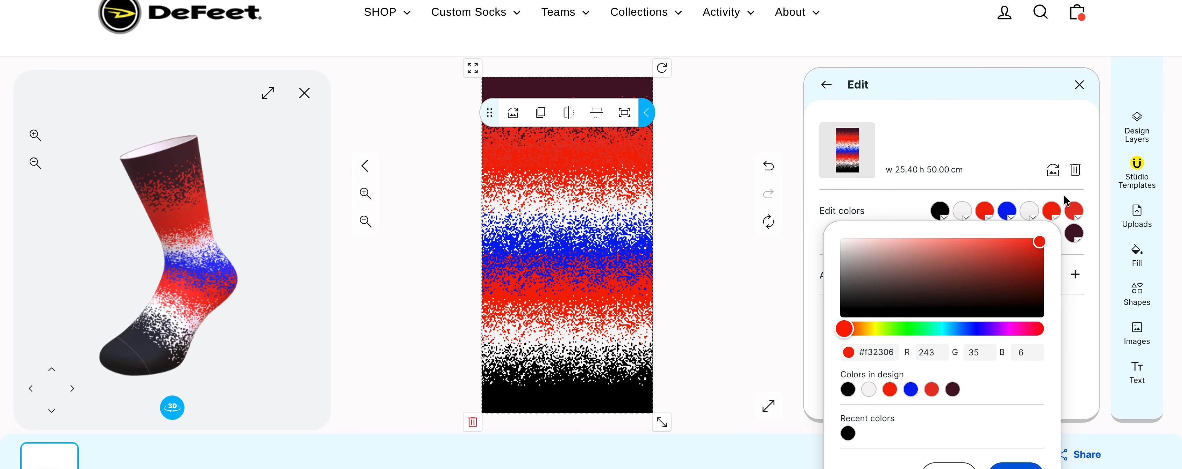
Step: Reuse the design's blue (#0420f0) for the remaining original red and its off-white (#f5f4f4) for the dark maroon cuff
{"action": "left_click", "coordinate": [1074, 212]}
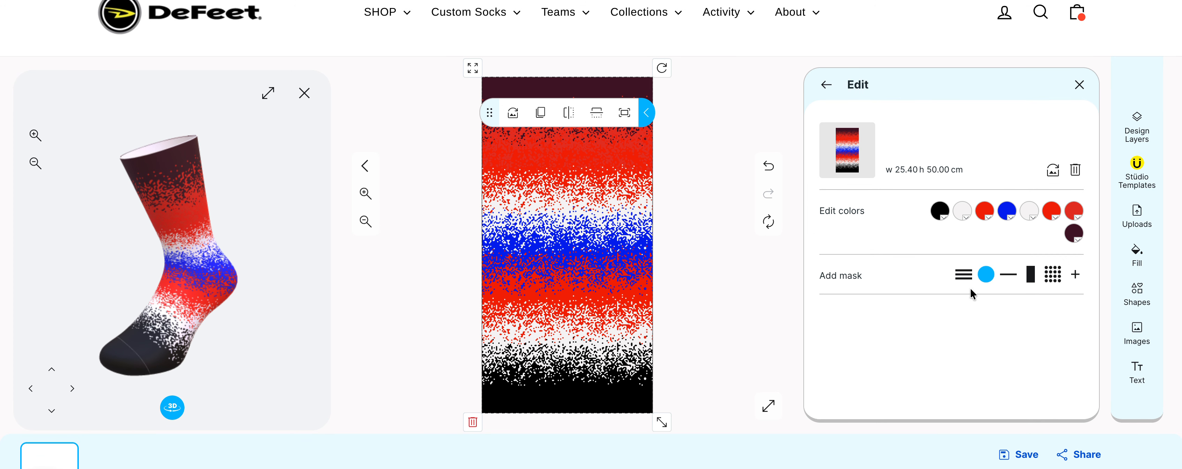
{"action": "left_click", "coordinate": [1074, 216]}
{"action": "left_click", "coordinate": [932, 389]}
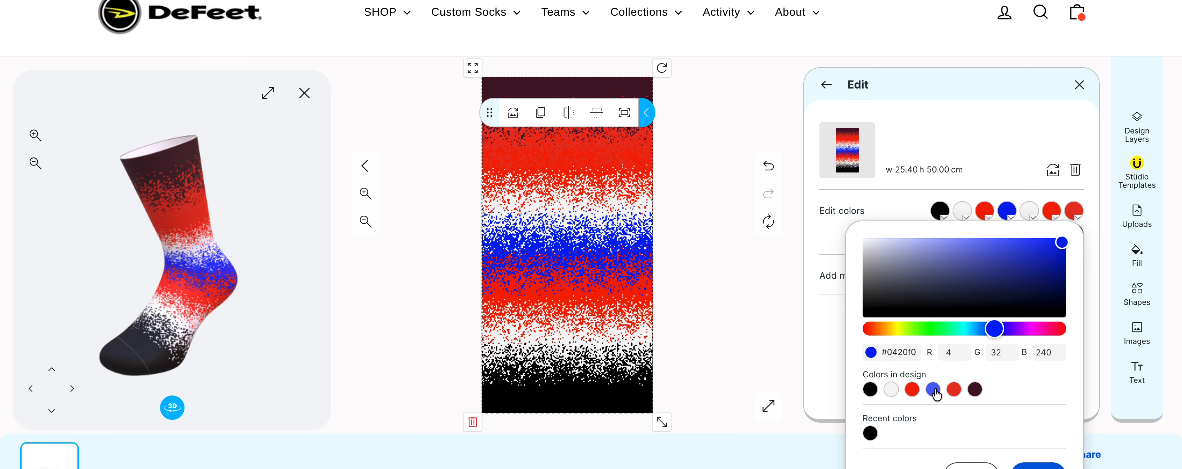
{"action": "left_click", "coordinate": [1089, 226]}
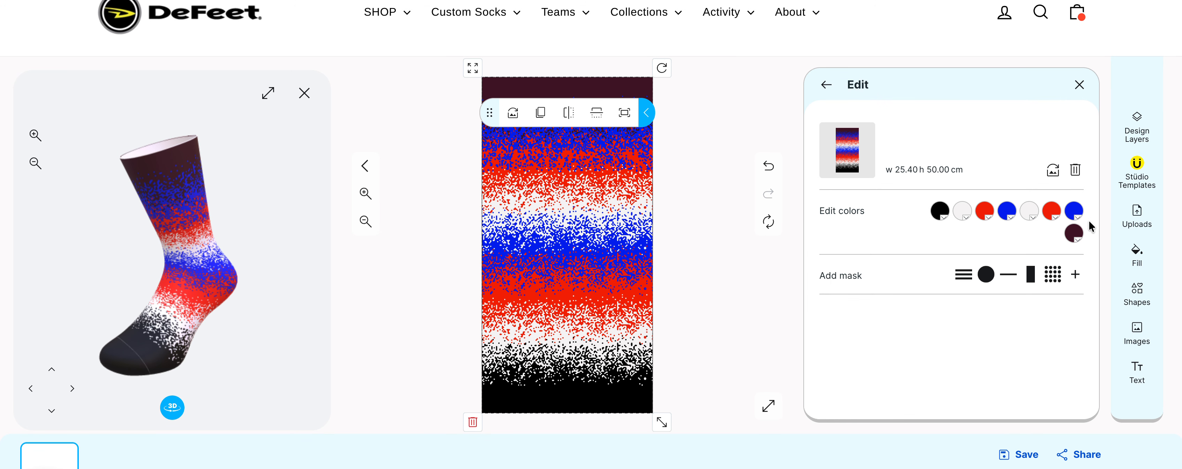
{"action": "left_click", "coordinate": [1073, 232]}
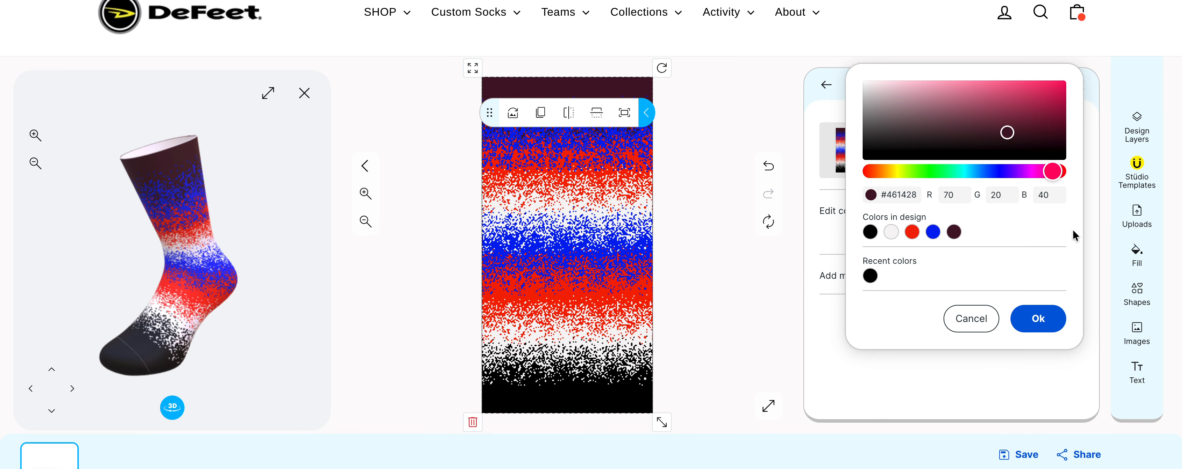
{"action": "left_click", "coordinate": [891, 232]}
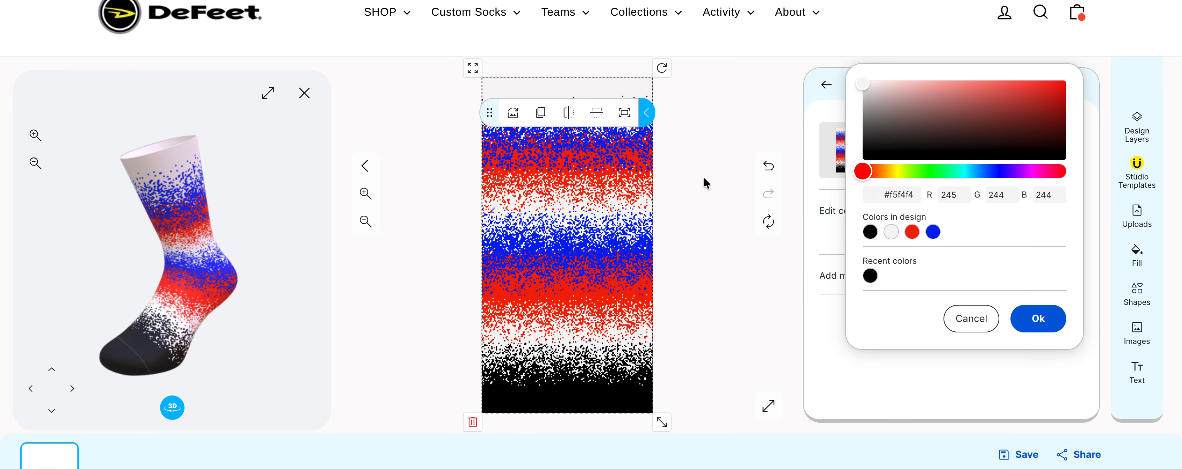
{"action": "left_click", "coordinate": [201, 284]}
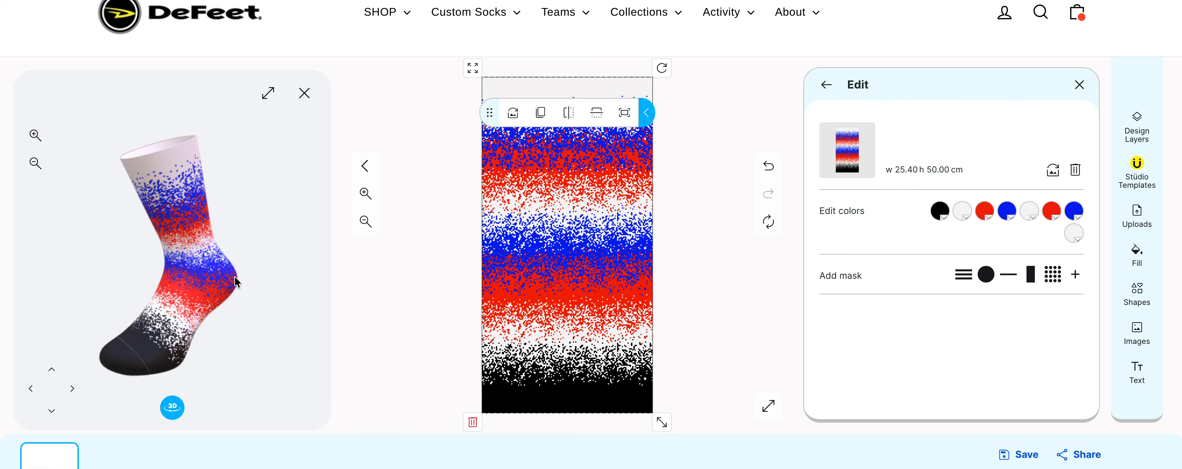
Step: Inspect the recolored sock from several angles in the 3D preview, ending on an enlarged front view
{"action": "left_click_drag", "start_coordinate": [146, 320], "coordinate": [236, 289]}
{"action": "left_click_drag", "start_coordinate": [189, 316], "coordinate": [245, 337]}
{"action": "left_click_drag", "start_coordinate": [137, 284], "coordinate": [69, 281]}
{"action": "left_click_drag", "start_coordinate": [217, 307], "coordinate": [69, 193]}
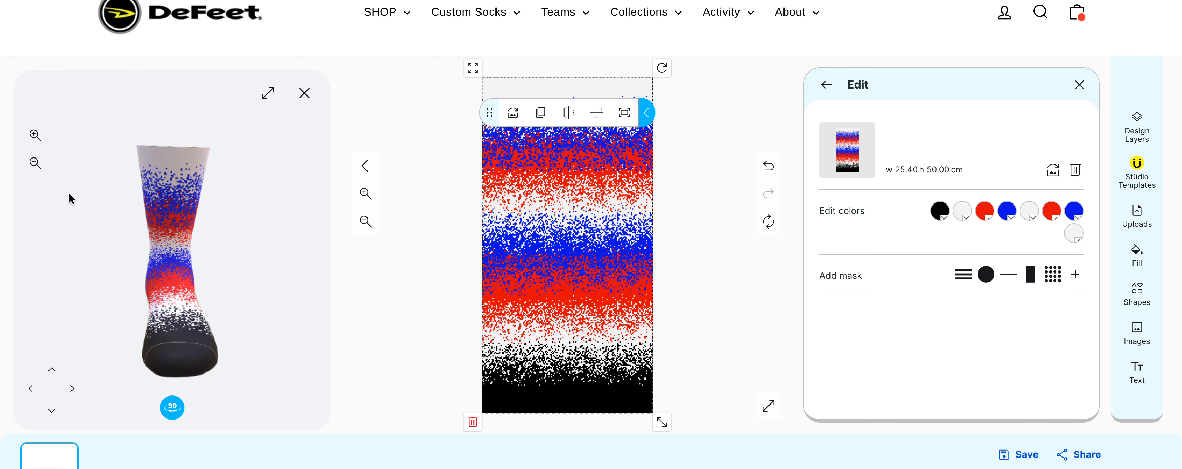
{"action": "left_click", "coordinate": [34, 136]}
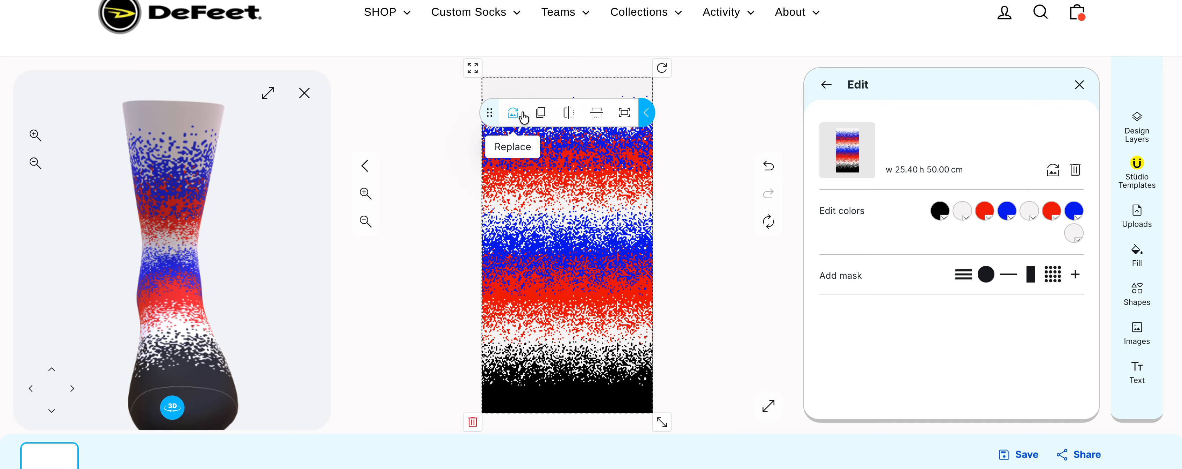
Step: Collapse the floating edit toolbar, move it clear of the flat sock design, and deselect the template
{"action": "left_click", "coordinate": [646, 112]}
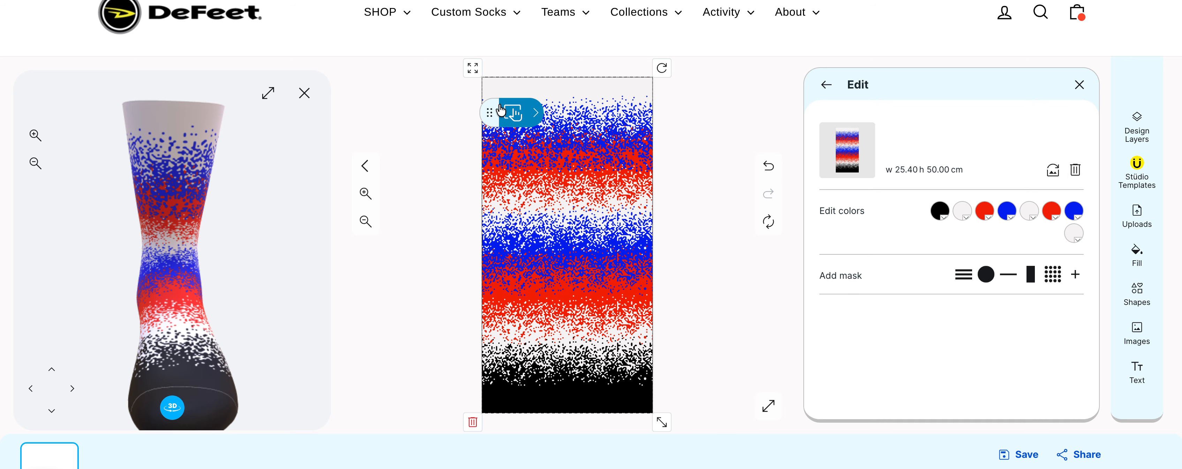
{"action": "left_click_drag", "start_coordinate": [489, 111], "coordinate": [678, 83]}
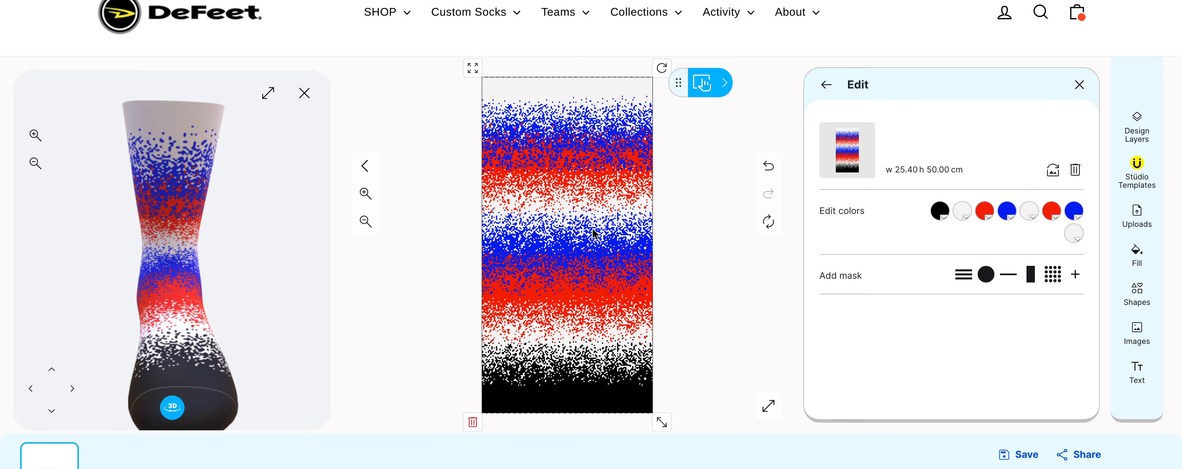
{"action": "left_click", "coordinate": [708, 257]}
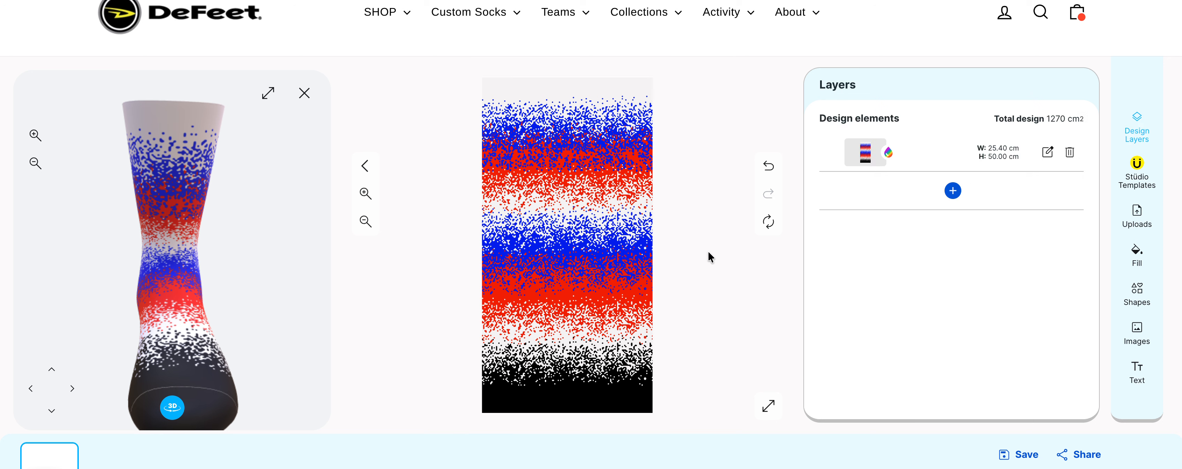
Step: Add the single Stripe shape and place it across the upper part of the design, enlarged to about 28 by 2.8 cm
{"action": "left_click_drag", "start_coordinate": [203, 261], "coordinate": [84, 267]}
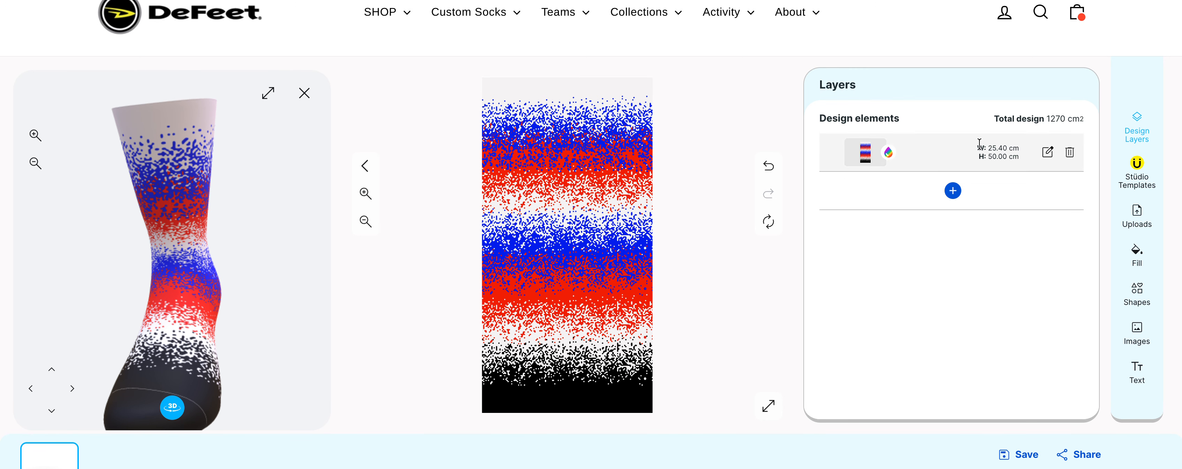
{"action": "left_click", "coordinate": [950, 193]}
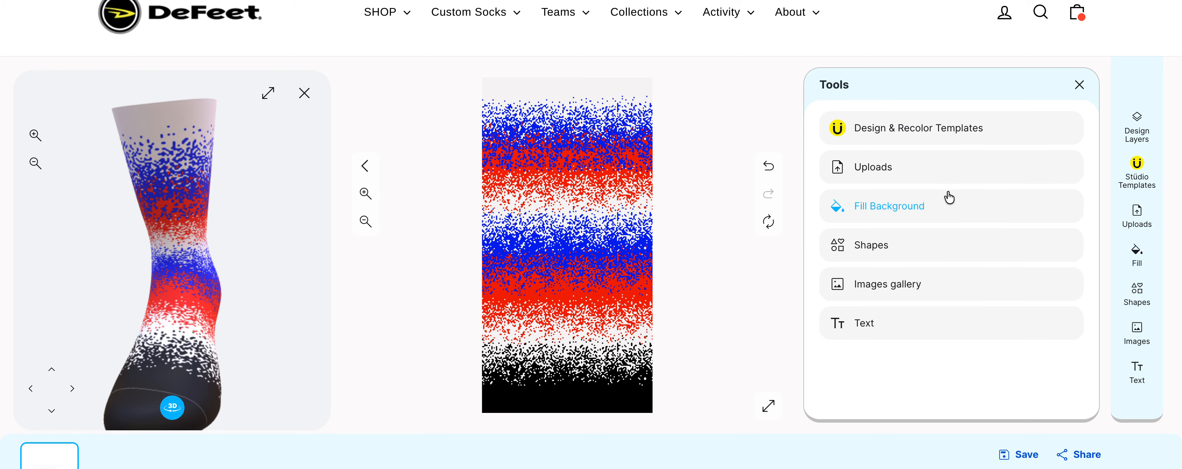
{"action": "left_click", "coordinate": [879, 246]}
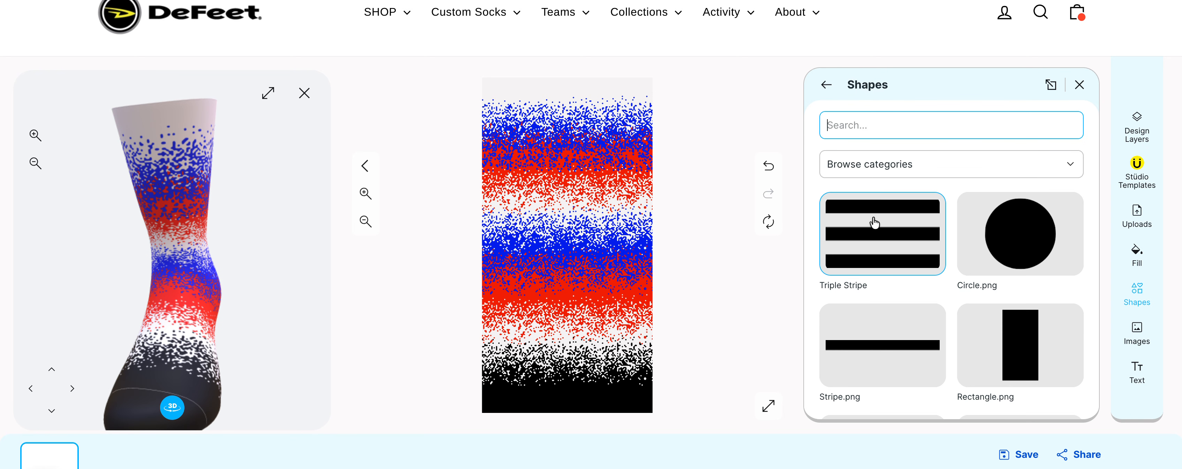
{"action": "left_click", "coordinate": [867, 350]}
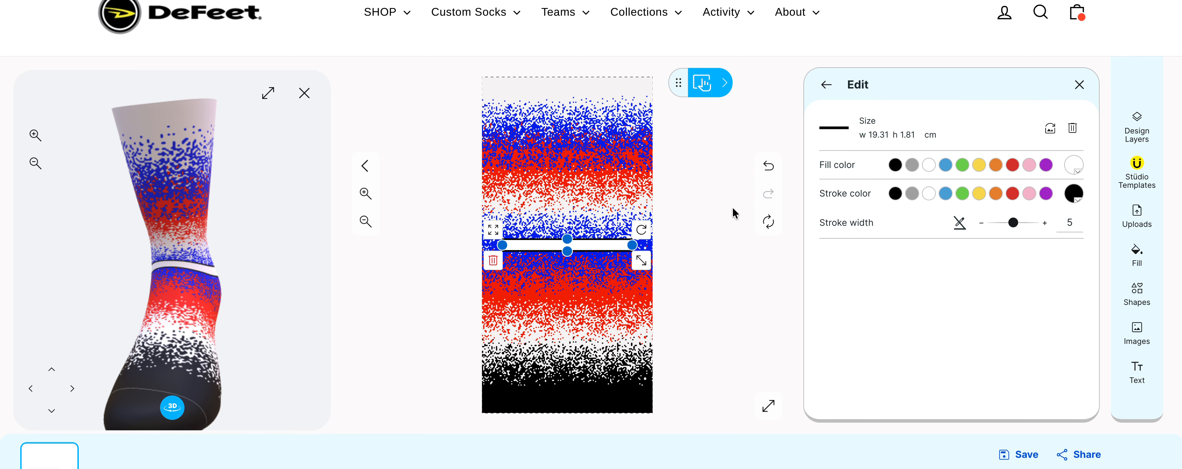
{"action": "left_click_drag", "start_coordinate": [595, 248], "coordinate": [596, 129]}
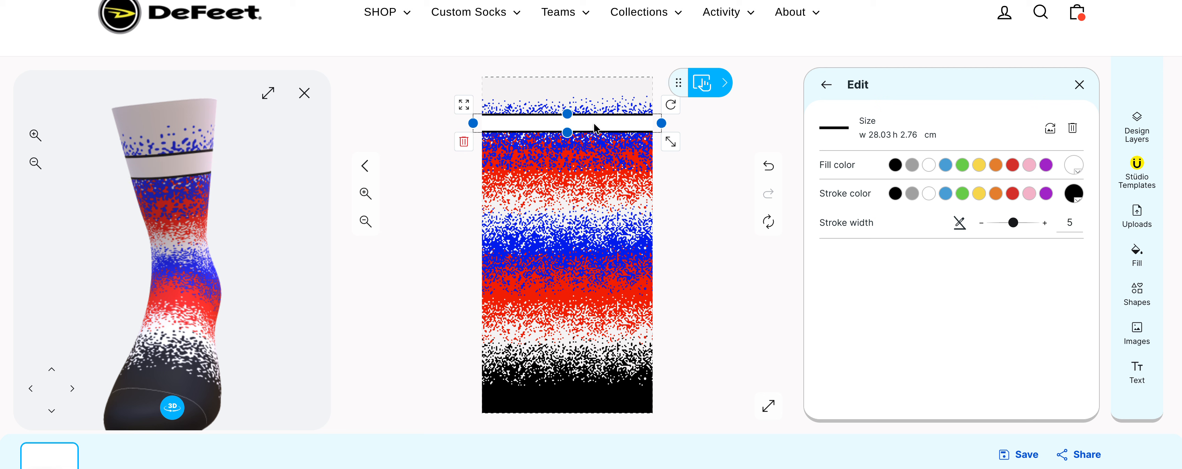
Step: Remove the stripe's stroke and fill it with black, and duplicate the finished stripe
{"action": "left_click", "coordinate": [960, 224]}
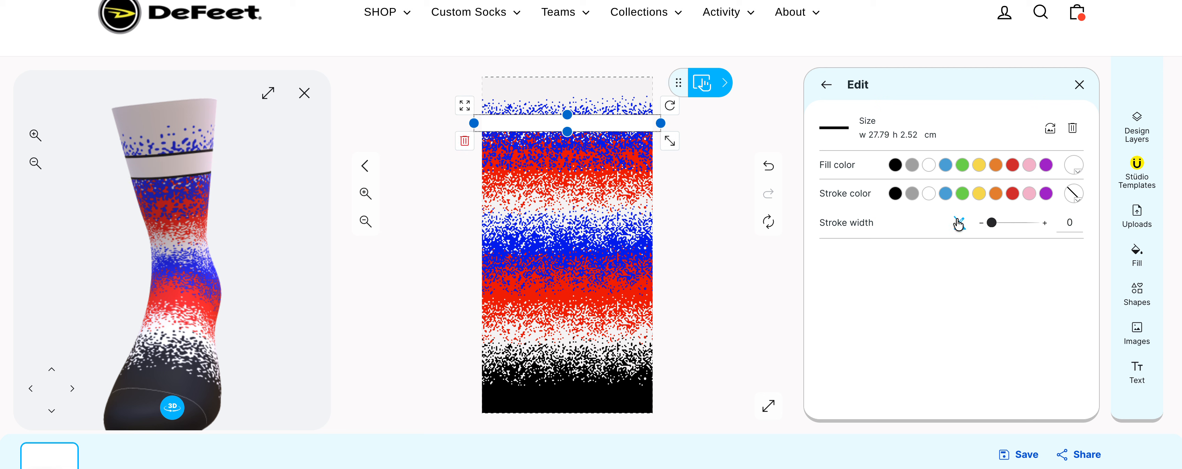
{"action": "left_click", "coordinate": [895, 165]}
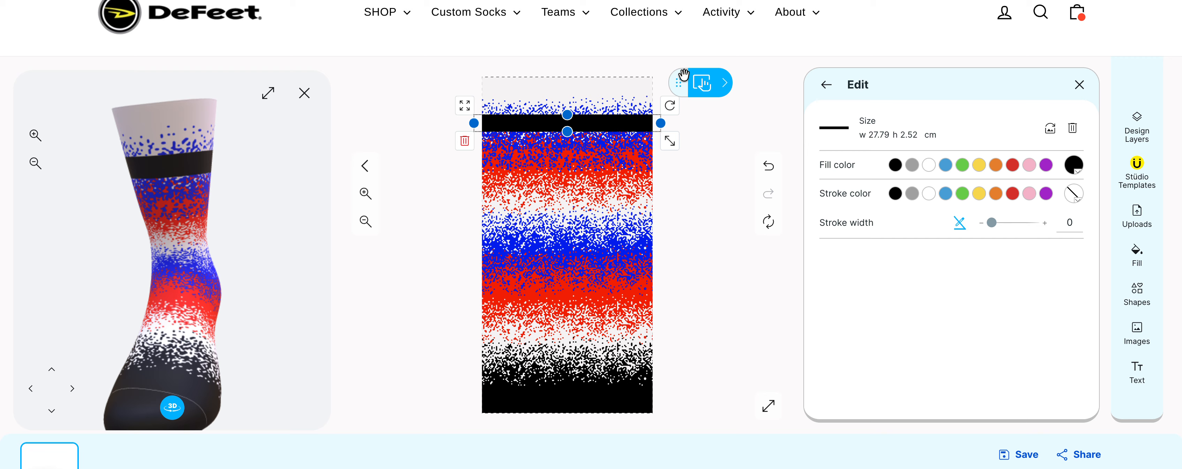
{"action": "left_click", "coordinate": [724, 83]}
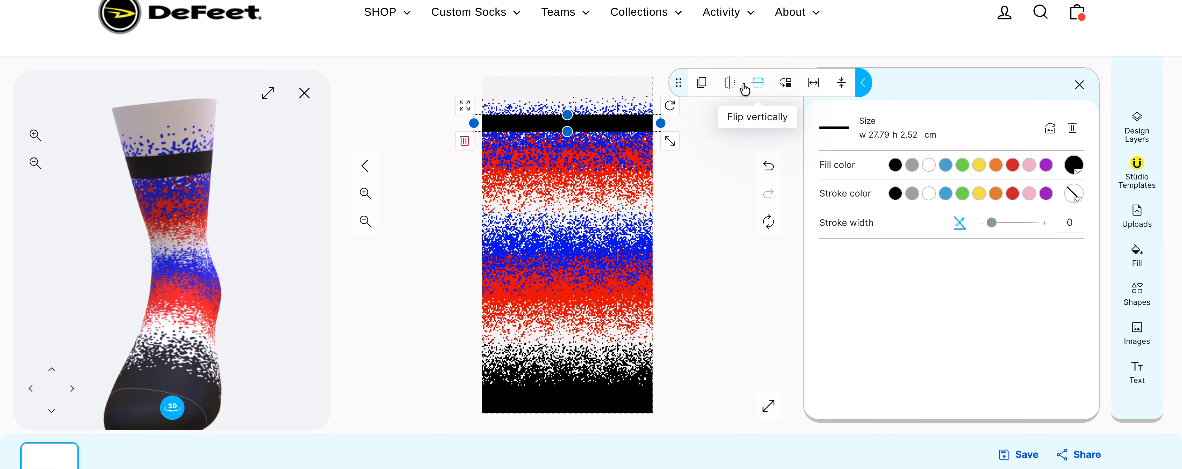
{"action": "left_click", "coordinate": [701, 85]}
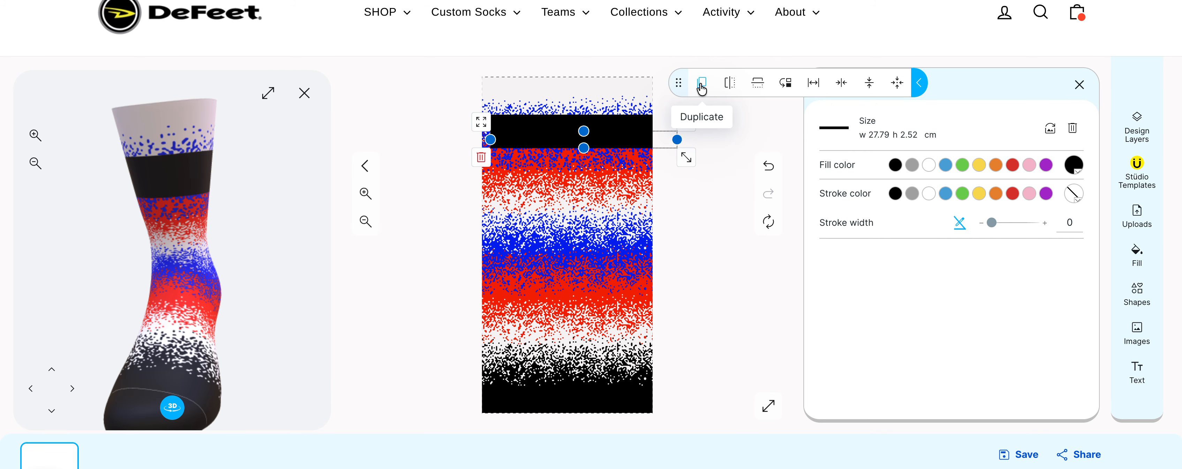
Step: Place the duplicated black stripe just below the first one, deselect it, and check both stripes on the 3D sock
{"action": "left_click_drag", "start_coordinate": [605, 145], "coordinate": [589, 152]}
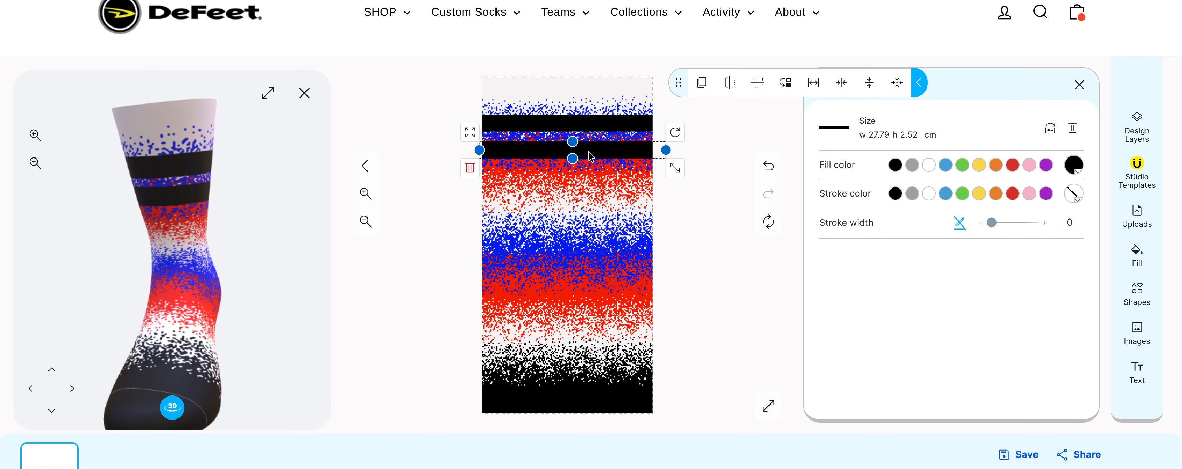
{"action": "left_click", "coordinate": [705, 149]}
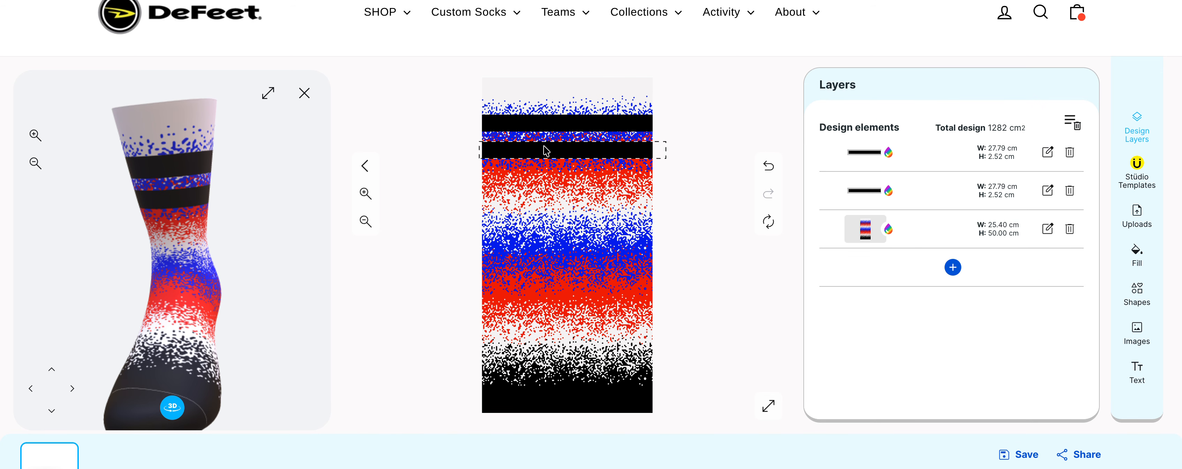
{"action": "left_click_drag", "start_coordinate": [211, 206], "coordinate": [248, 242]}
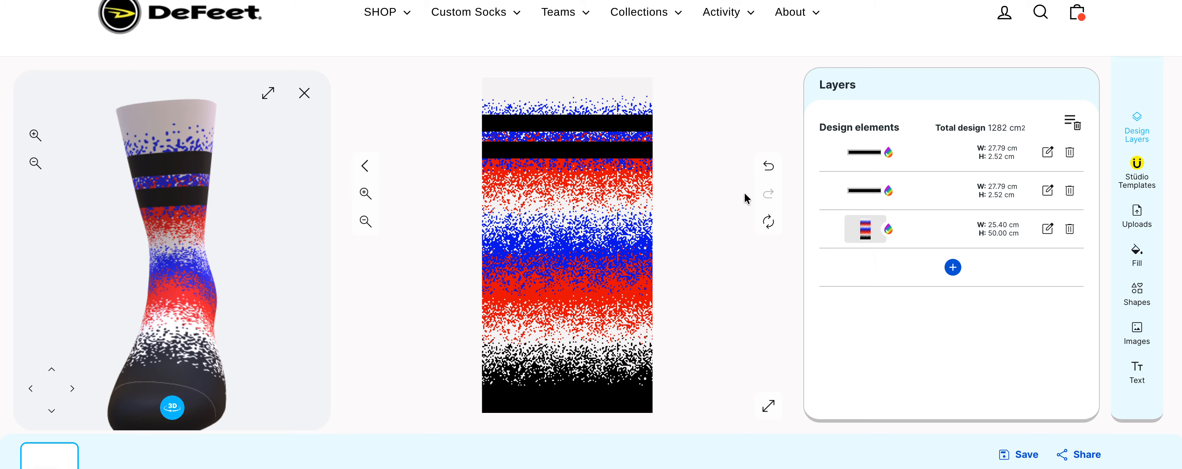
Step: Browse the DeFeet logos in the images gallery
{"action": "left_click", "coordinate": [1132, 334]}
{"action": "scroll", "coordinate": [936, 227], "scroll_direction": "down", "scroll_amount": 5}
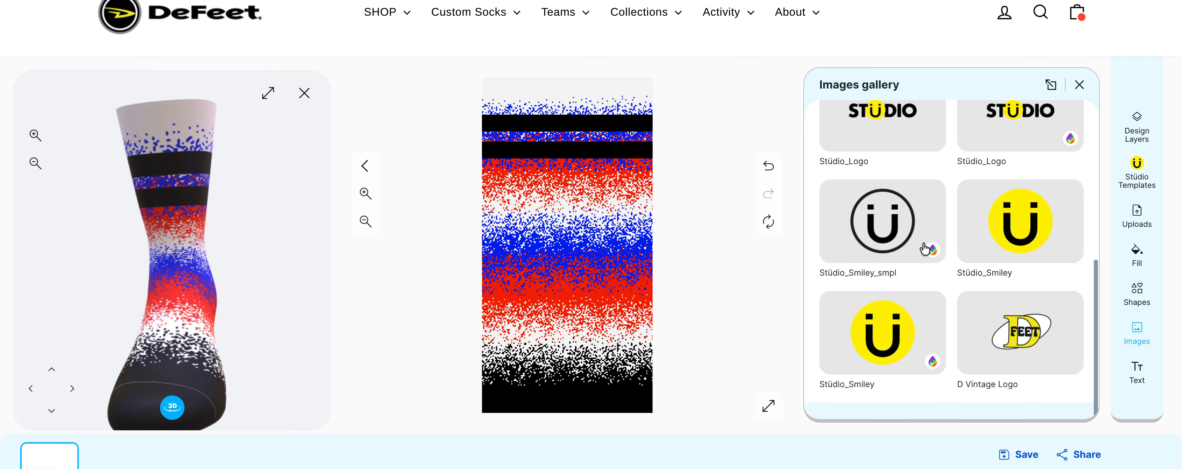
{"action": "scroll", "coordinate": [923, 248], "scroll_direction": "up", "scroll_amount": 6}
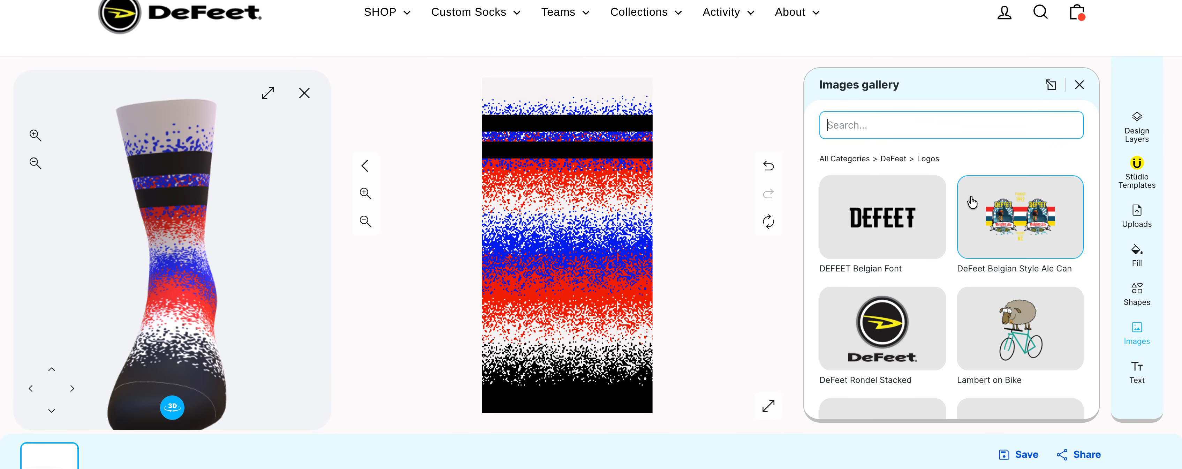
Step: Add the uploaded cyclist image Pauline.png to the design and move it onto the flat design's left edge
{"action": "left_click", "coordinate": [1137, 215]}
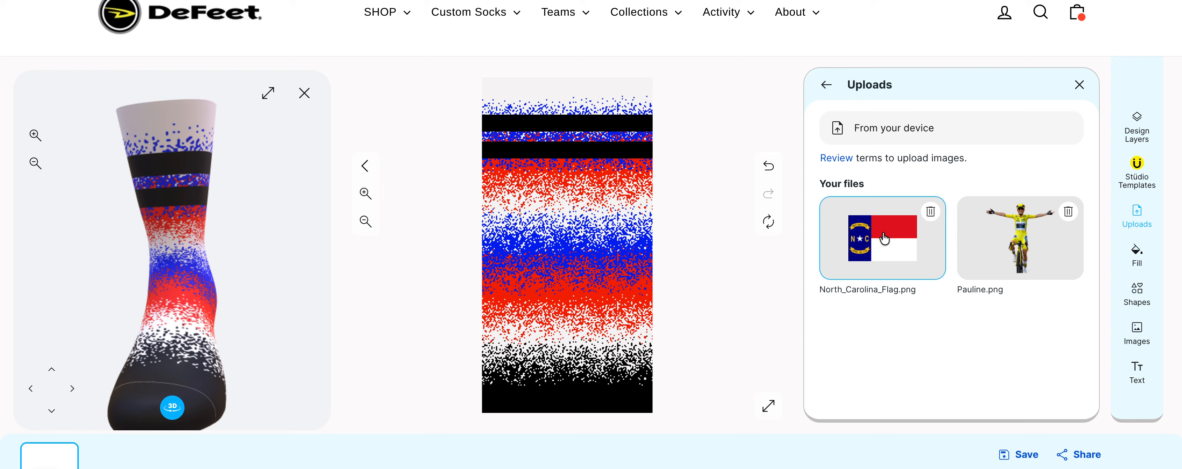
{"action": "left_click", "coordinate": [1019, 234]}
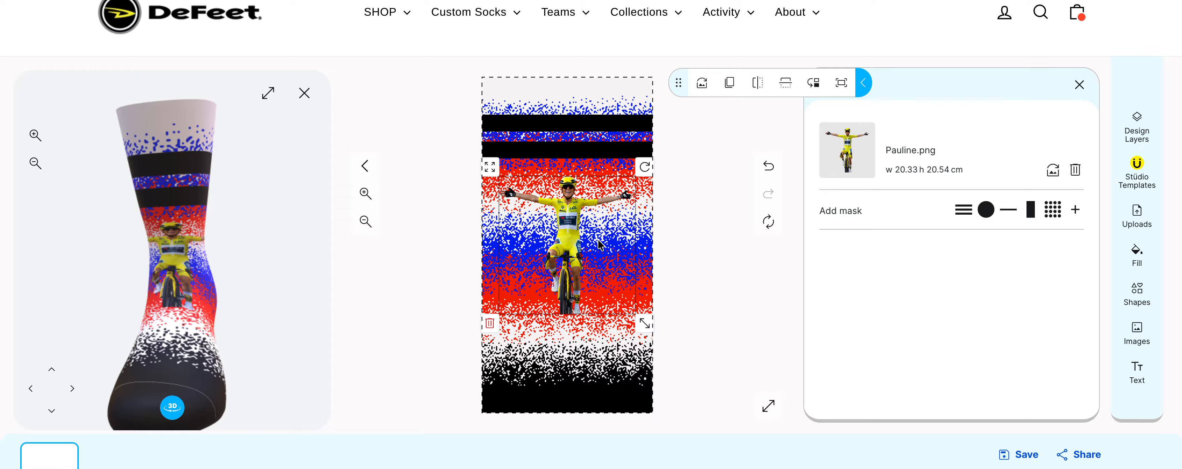
{"action": "left_click_drag", "start_coordinate": [563, 235], "coordinate": [476, 154]}
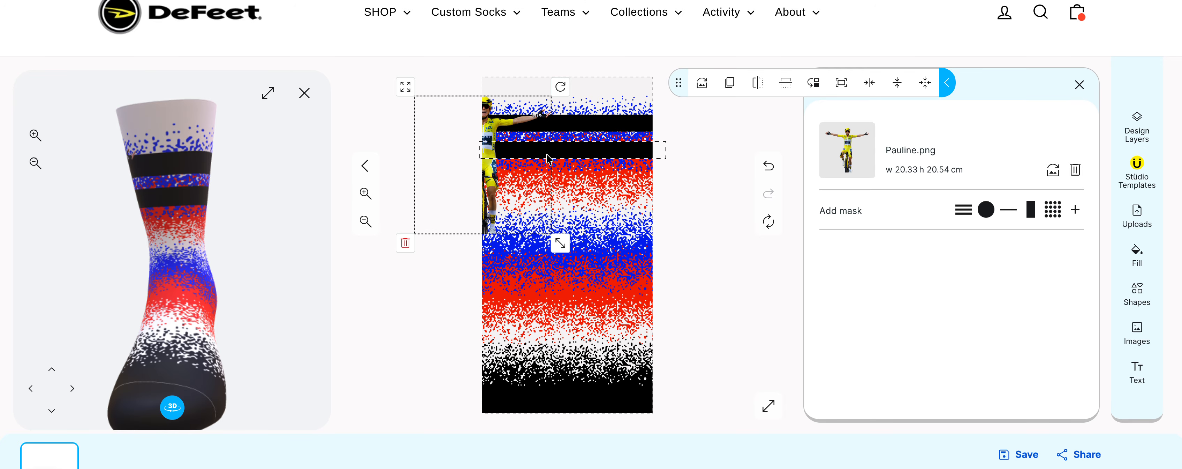
Step: Resize the cyclist image to about 14.15 by 14.29 cm, position it over the black stripes, and check it on the sock's back
{"action": "left_click_drag", "start_coordinate": [562, 247], "coordinate": [539, 223]}
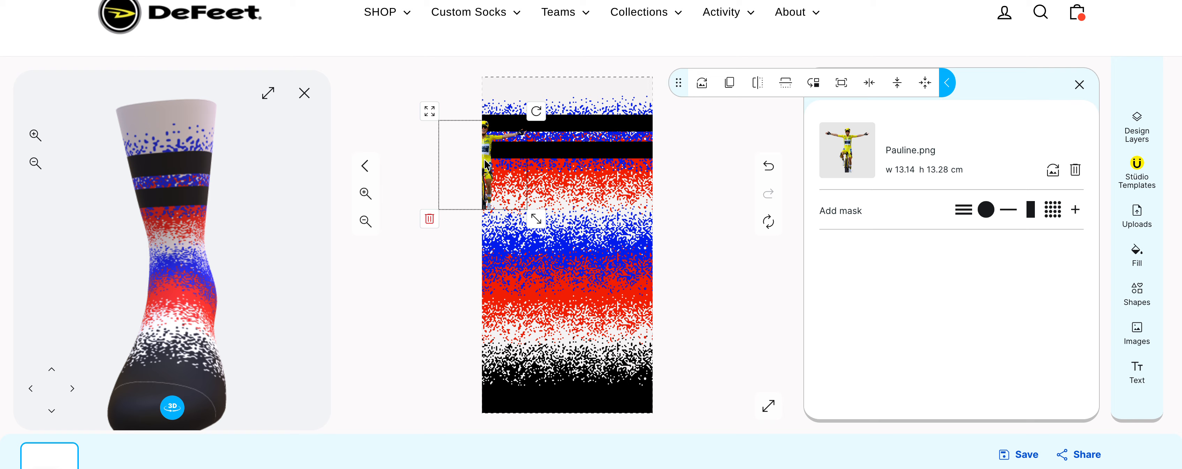
{"action": "left_click_drag", "start_coordinate": [489, 162], "coordinate": [493, 132]}
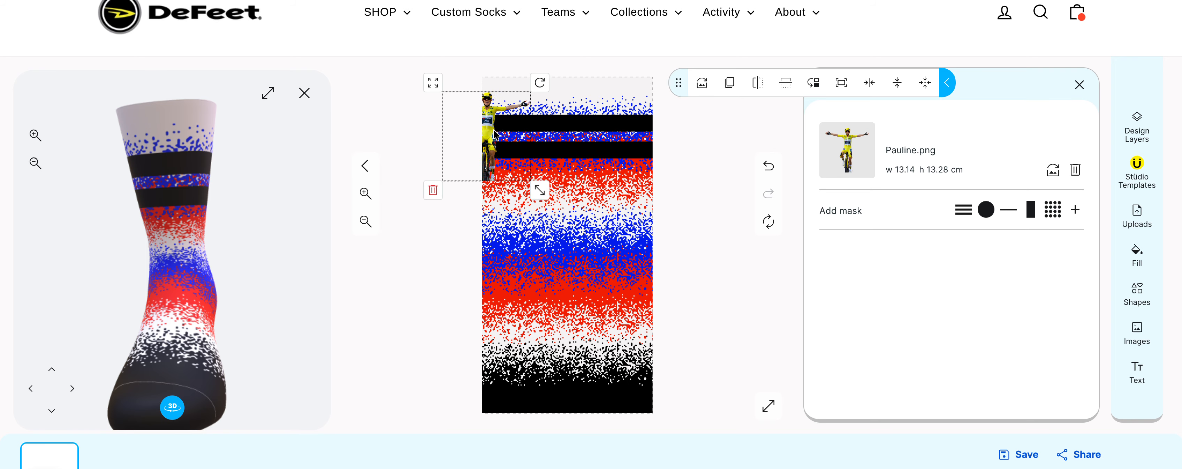
{"action": "mouse_move", "coordinate": [540, 192]}
{"action": "left_mouse_down"}
{"action": "mouse_move", "coordinate": [526, 173]}
{"action": "mouse_move", "coordinate": [544, 194]}
{"action": "left_mouse_up"}
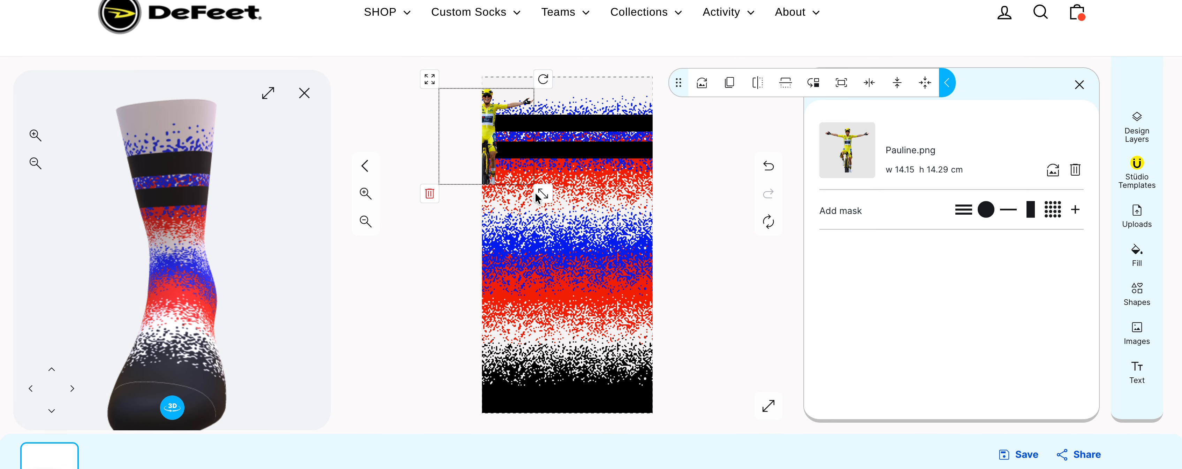
{"action": "left_click_drag", "start_coordinate": [494, 136], "coordinate": [484, 147]}
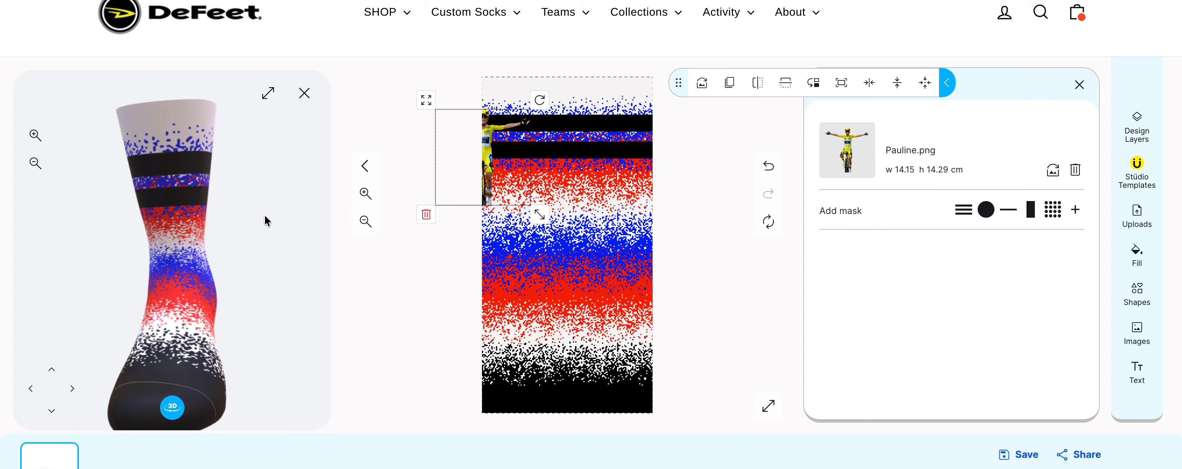
{"action": "left_click_drag", "start_coordinate": [266, 221], "coordinate": [162, 231]}
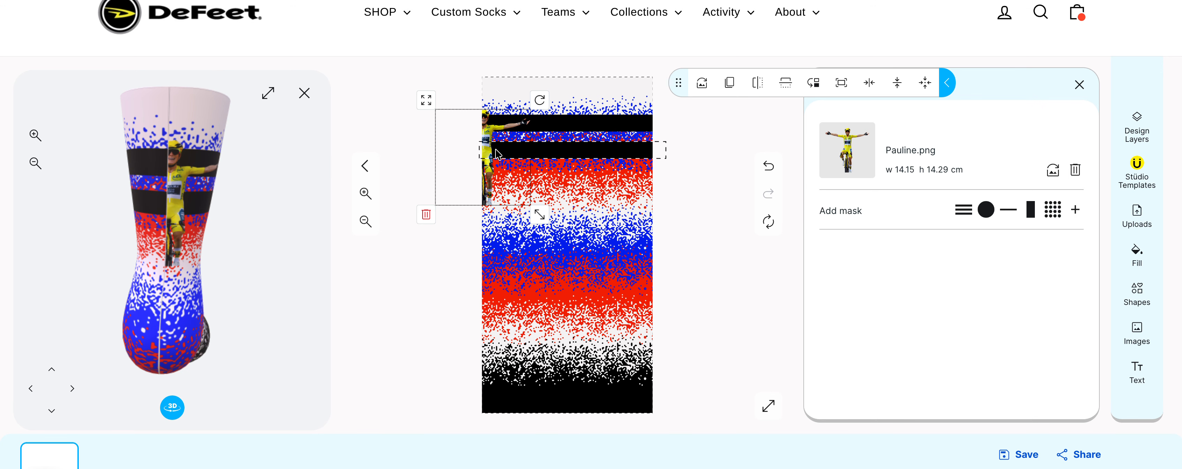
Step: Undo the accidental template change and nudge the cyclist image slightly left, with its middle on the flat design's left edge
{"action": "left_click", "coordinate": [366, 193]}
{"action": "left_click", "coordinate": [567, 197]}
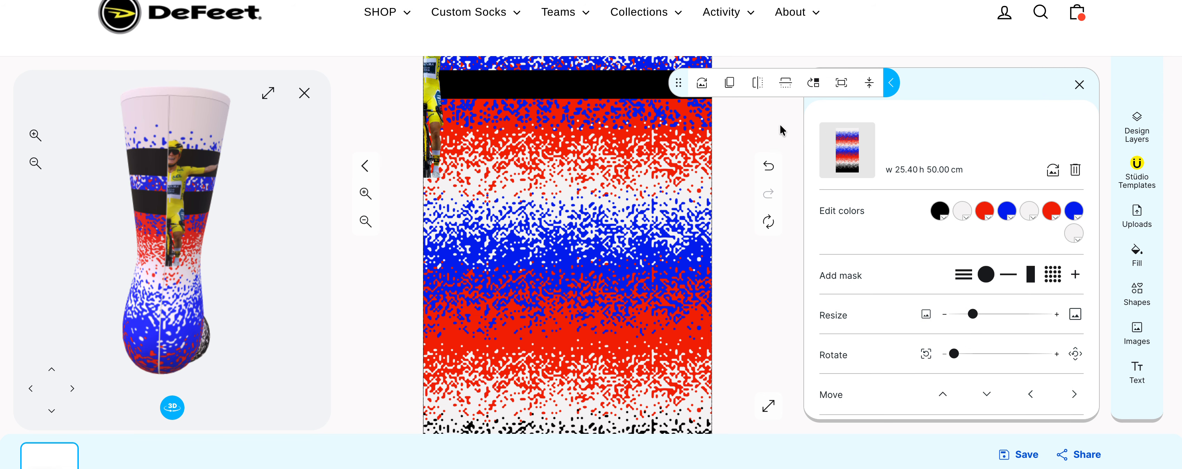
{"action": "left_click", "coordinate": [770, 170]}
{"action": "left_click", "coordinate": [366, 193]}
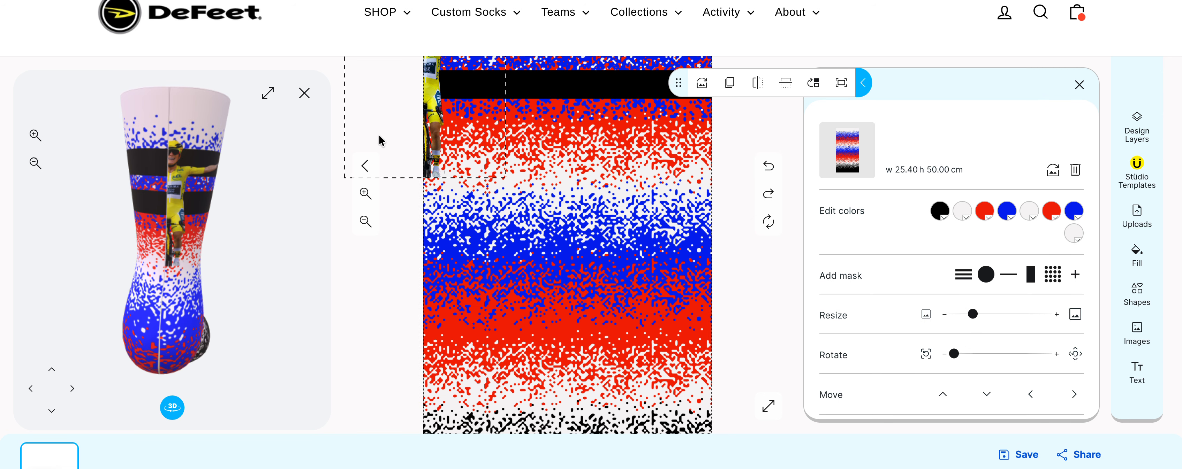
{"action": "scroll", "coordinate": [524, 207], "scroll_direction": "down", "scroll_amount": 5}
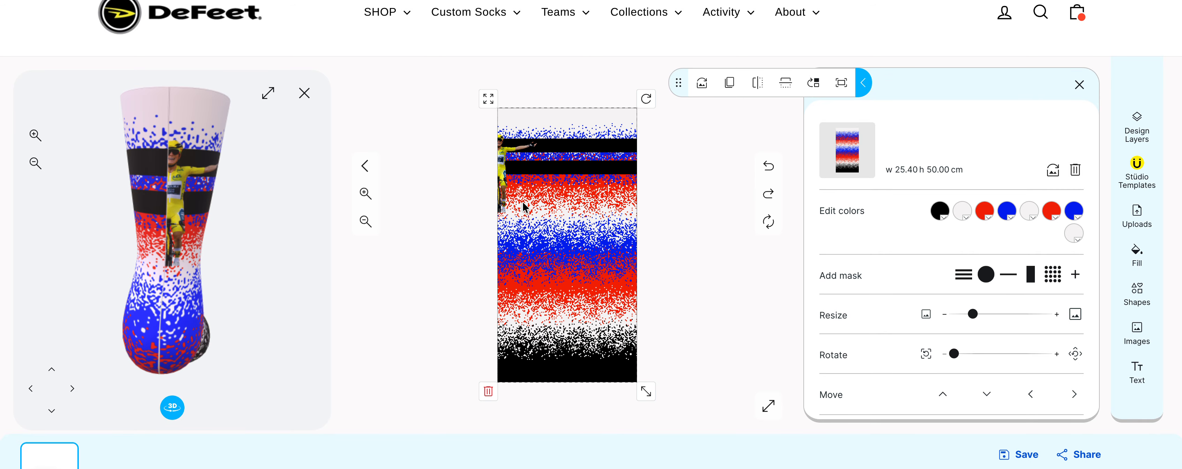
{"action": "scroll", "coordinate": [509, 200], "scroll_direction": "up", "scroll_amount": 5}
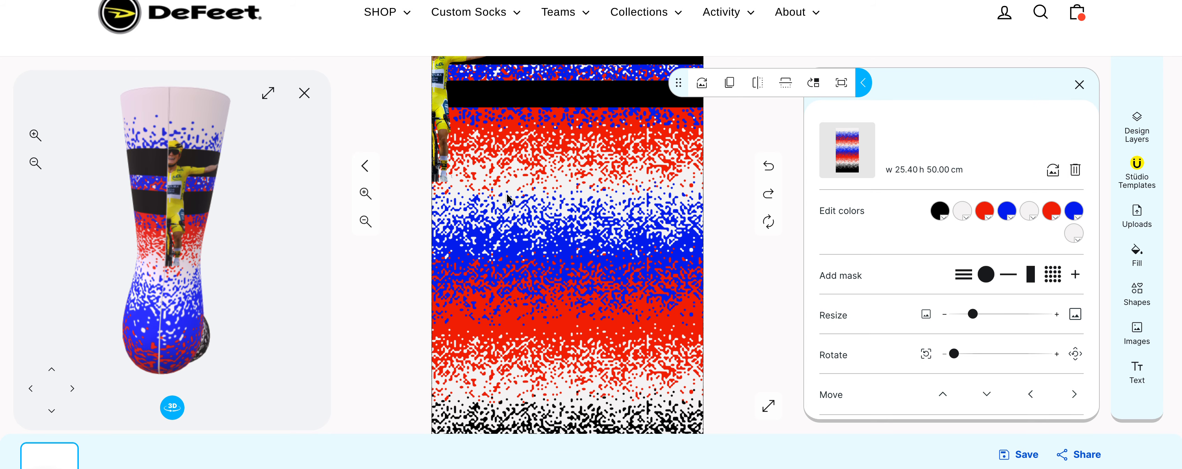
{"action": "scroll", "coordinate": [509, 199], "scroll_direction": "down", "scroll_amount": 1}
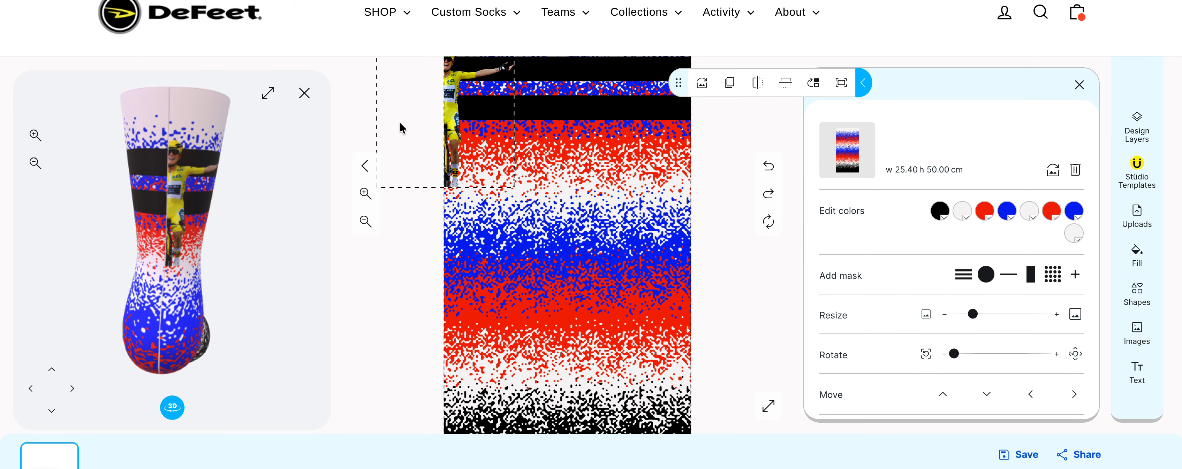
{"action": "left_click", "coordinate": [451, 105]}
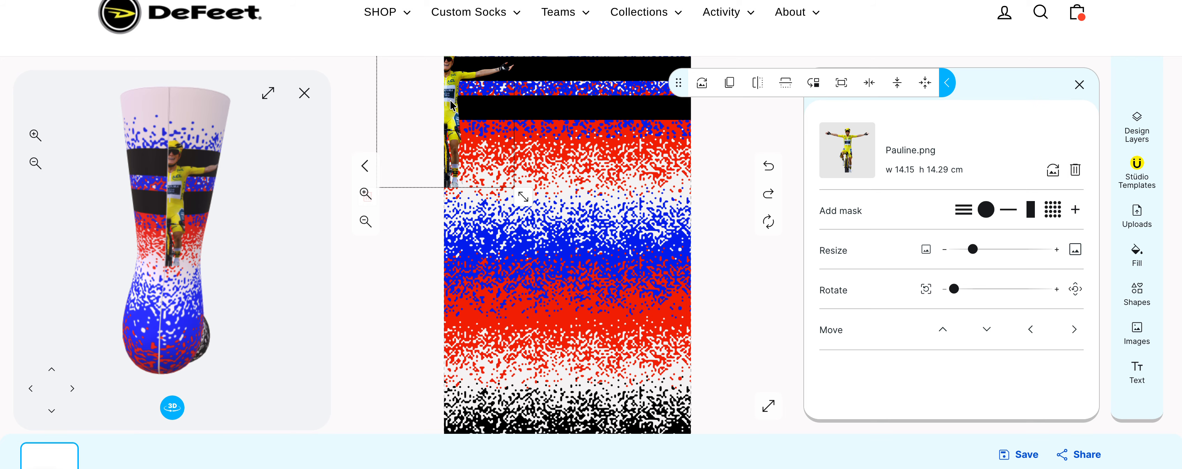
{"action": "left_click_drag", "start_coordinate": [450, 100], "coordinate": [445, 101]}
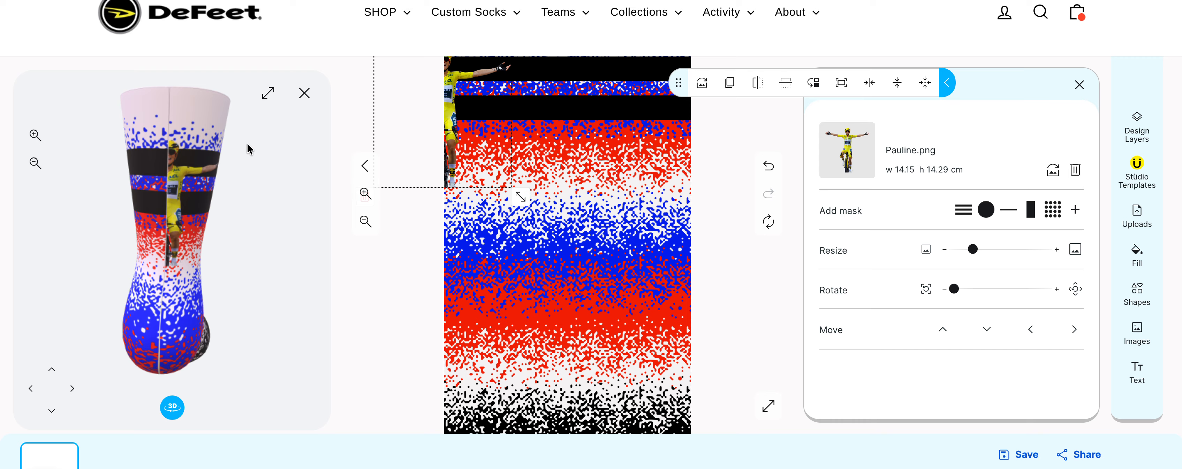
Step: Examine the half cyclist image along the back seam in an enlarged 3D preview
{"action": "left_click", "coordinate": [34, 136]}
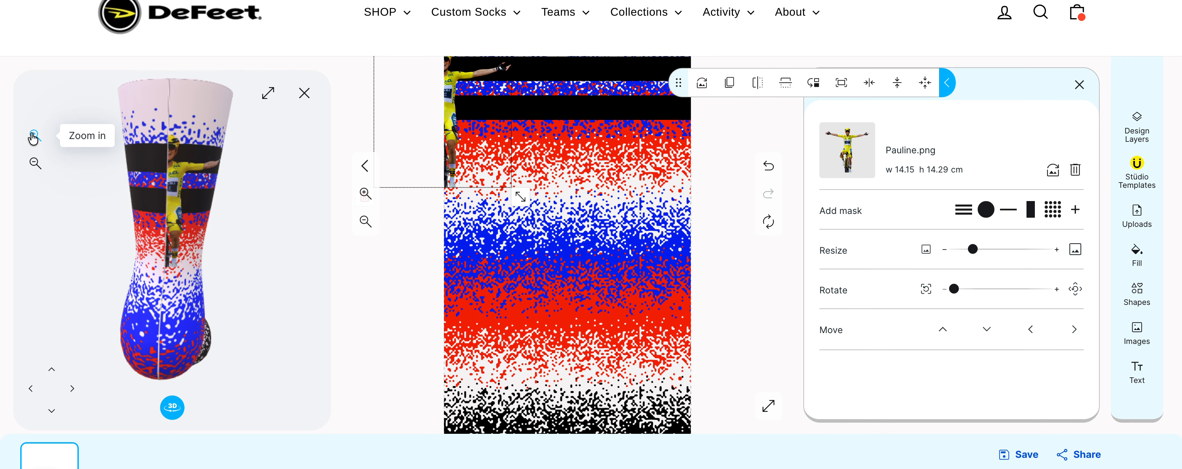
{"action": "left_click", "coordinate": [33, 137]}
{"action": "left_click", "coordinate": [34, 136]}
{"action": "left_click", "coordinate": [34, 137]}
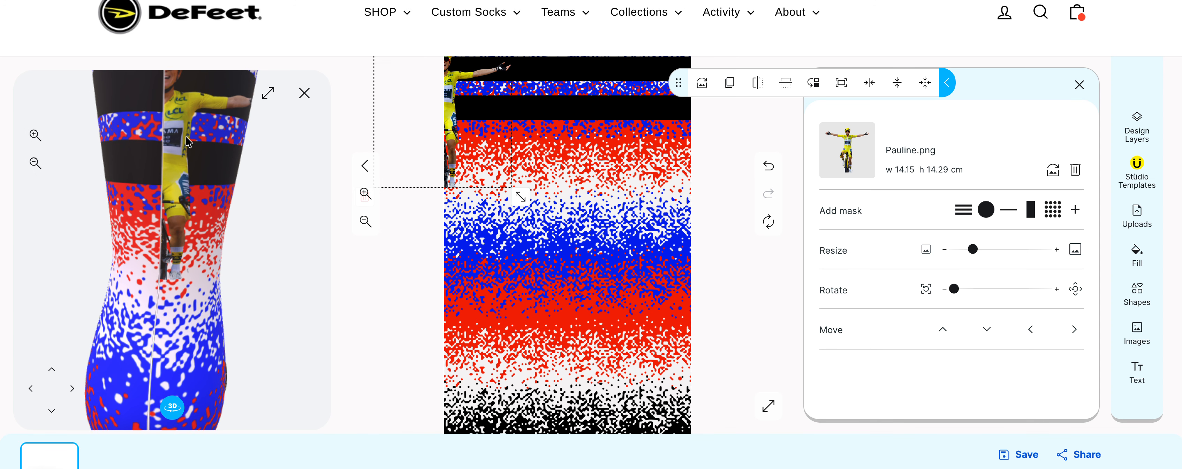
{"action": "left_click_drag", "start_coordinate": [189, 142], "coordinate": [190, 165]}
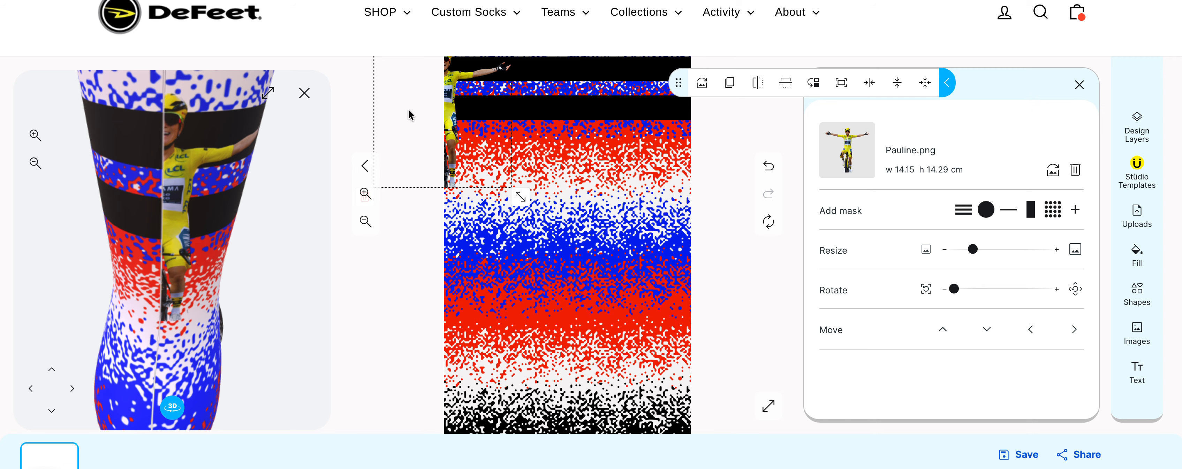
Step: Duplicate the cyclist image and move the copy to the flat design's right edge at the same height as the original
{"action": "left_click", "coordinate": [463, 105]}
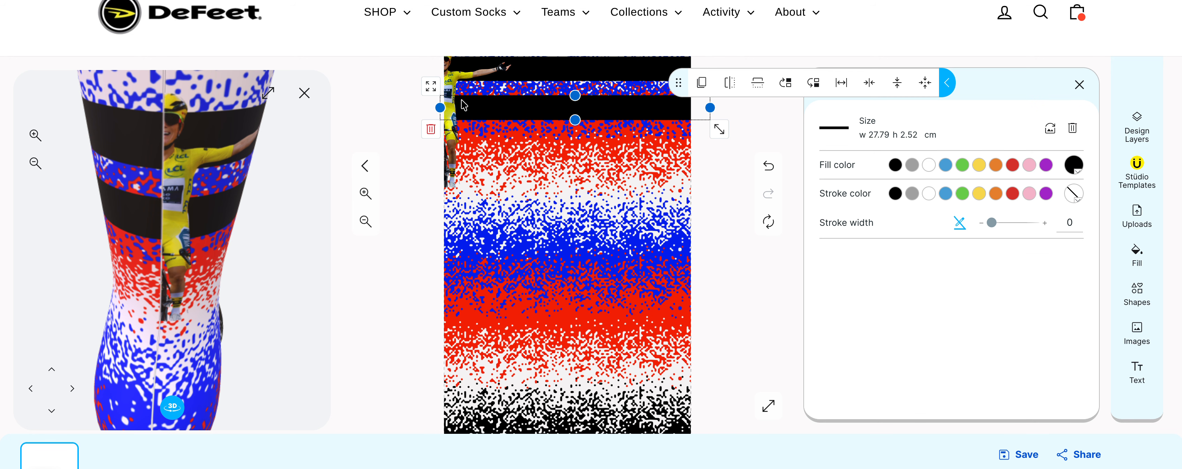
{"action": "left_click", "coordinate": [450, 149]}
{"action": "left_click", "coordinate": [434, 146]}
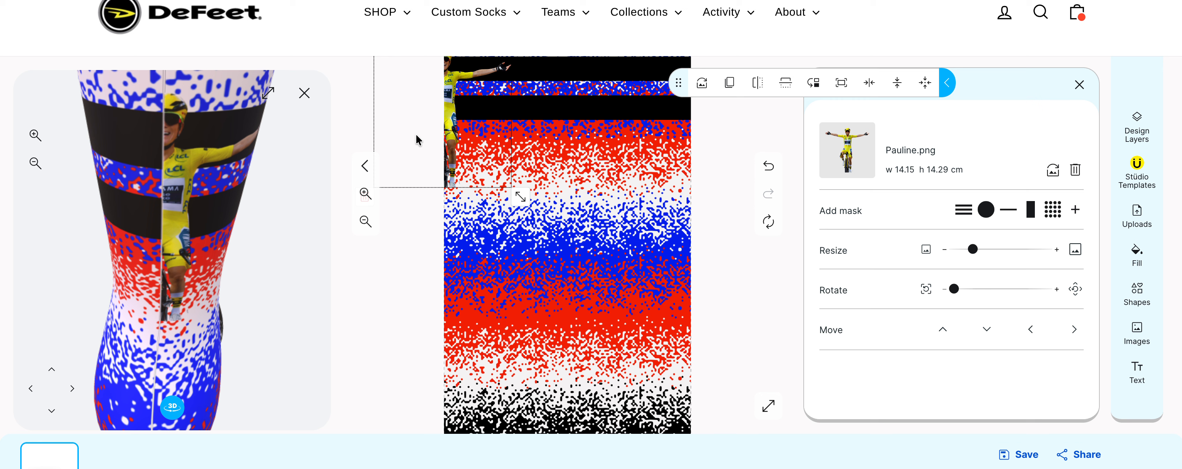
{"action": "left_click", "coordinate": [729, 85]}
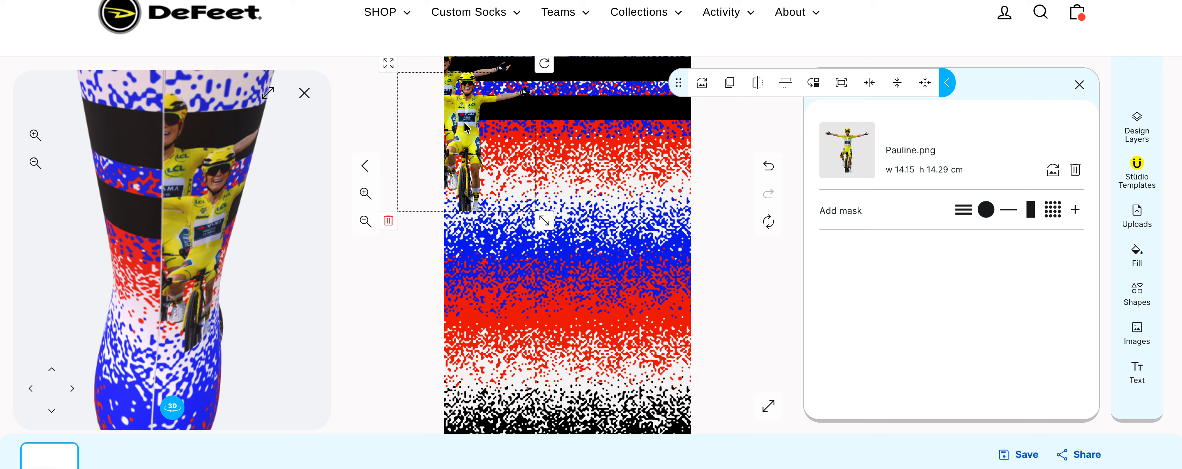
{"action": "left_click_drag", "start_coordinate": [467, 127], "coordinate": [588, 104]}
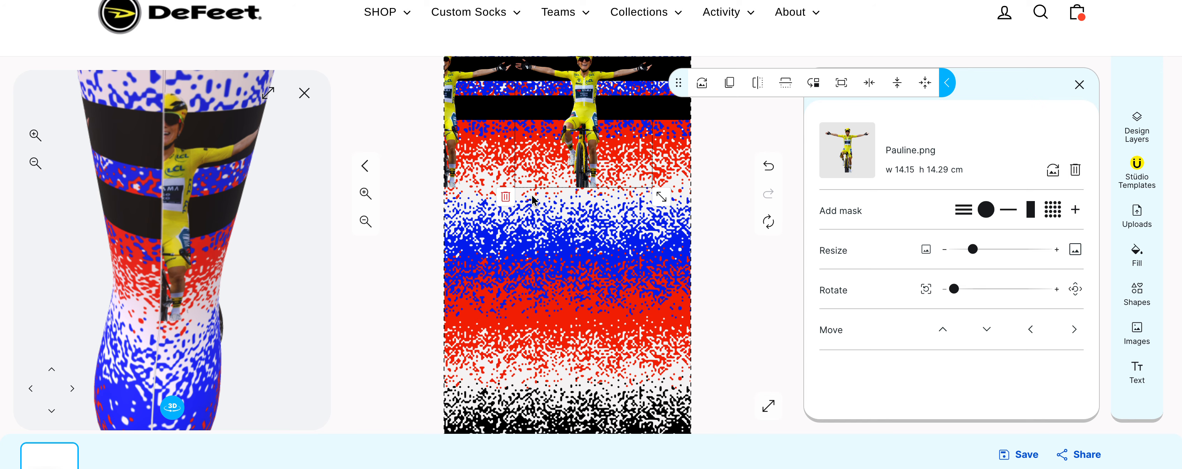
{"action": "left_click_drag", "start_coordinate": [586, 109], "coordinate": [679, 110]}
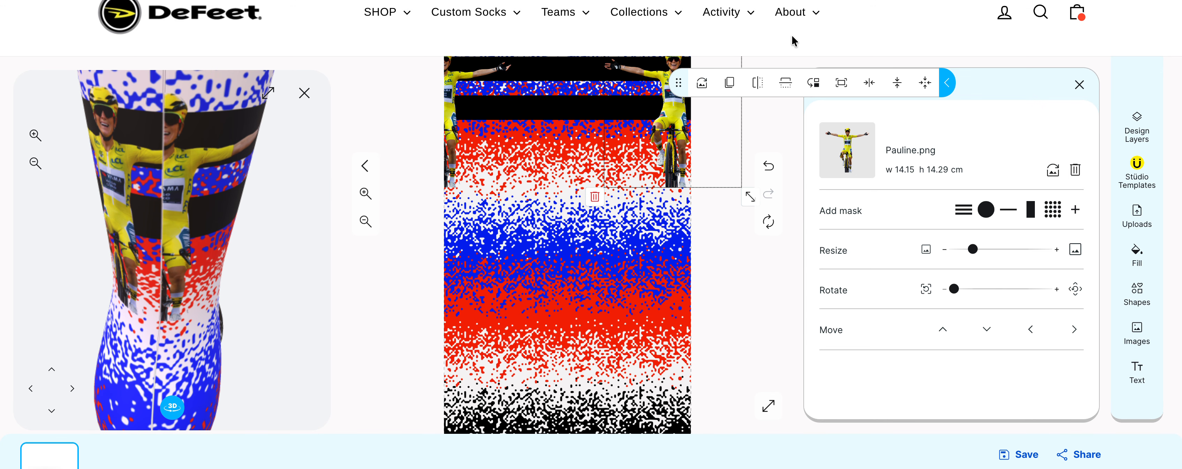
Step: Collapse the floating edit toolbar and shift the cyclist copy further right until both halves join at the sock's back seam
{"action": "left_click", "coordinate": [948, 84]}
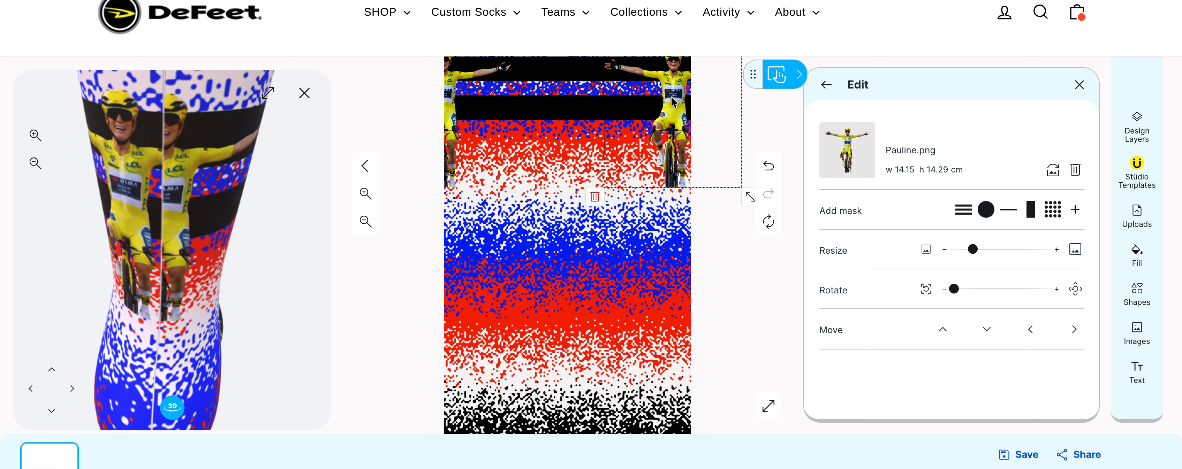
{"action": "left_click_drag", "start_coordinate": [671, 96], "coordinate": [691, 100]}
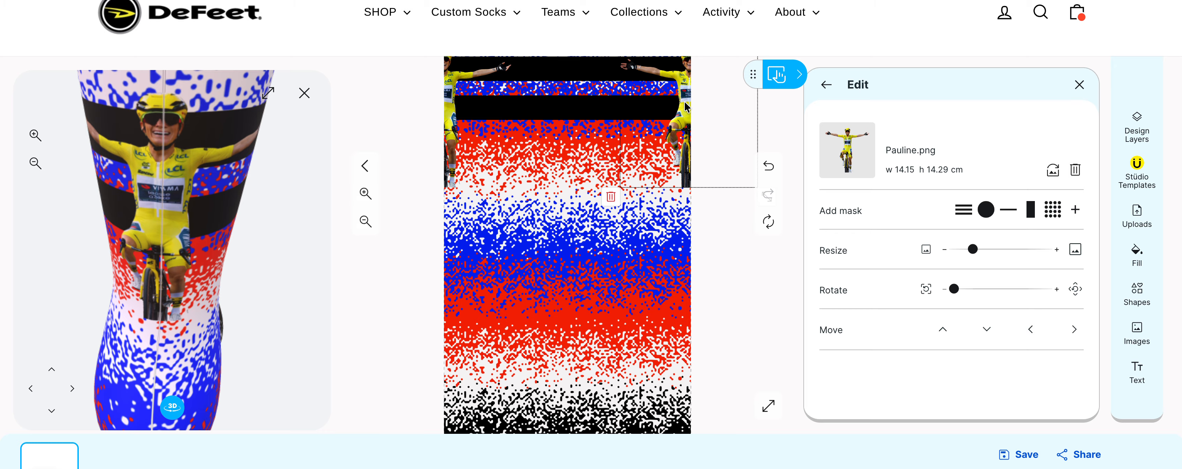
{"action": "left_click_drag", "start_coordinate": [685, 107], "coordinate": [688, 107]}
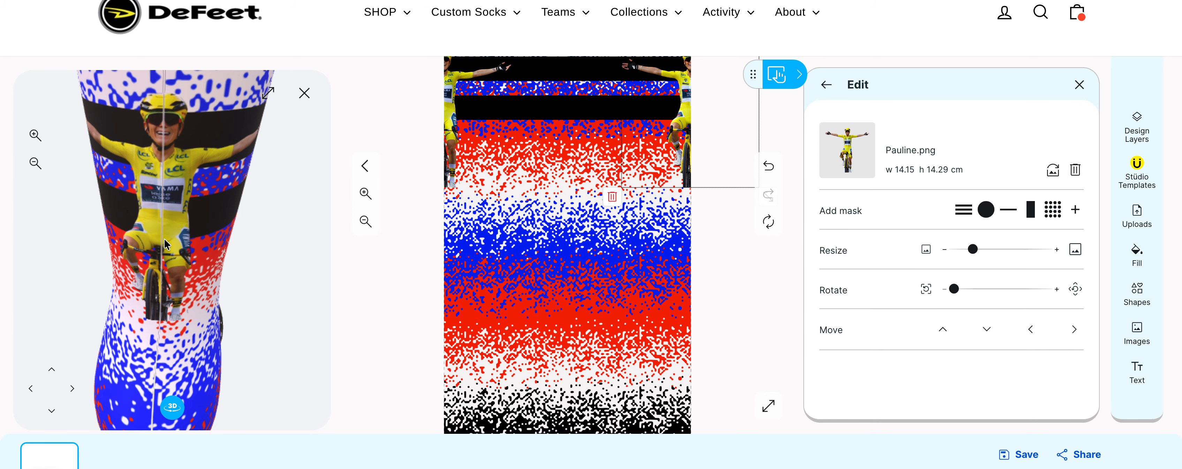
Step: Inspect the joined cyclist image and stripes on the 3D sock from several angles, ending on the full front view
{"action": "left_click_drag", "start_coordinate": [167, 244], "coordinate": [208, 240]}
{"action": "left_click_drag", "start_coordinate": [110, 172], "coordinate": [140, 154]}
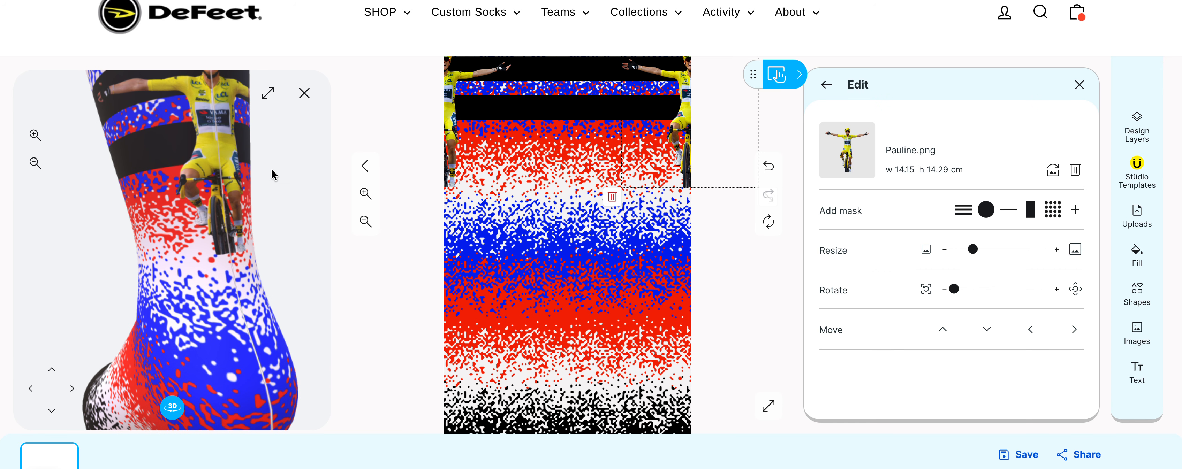
{"action": "left_click_drag", "start_coordinate": [184, 210], "coordinate": [42, 177]}
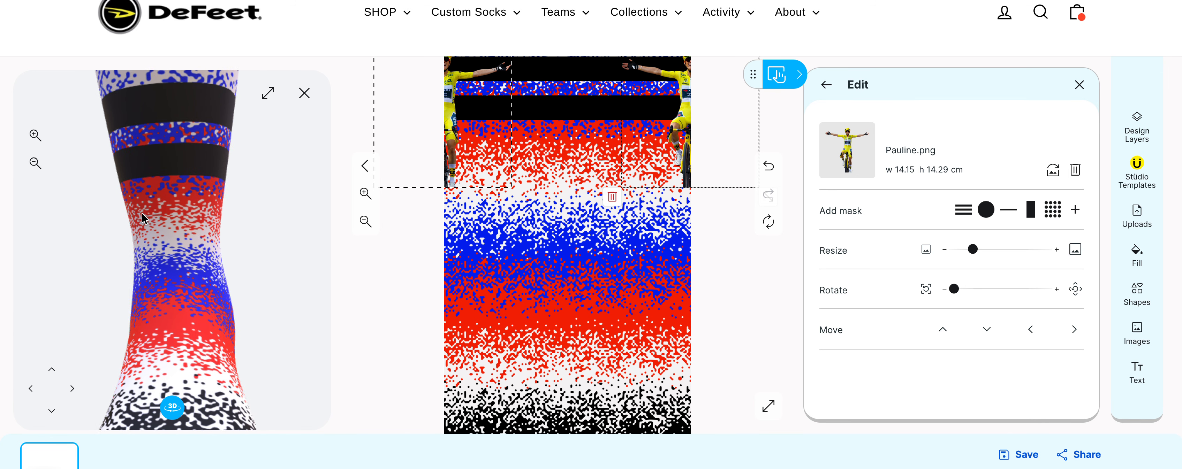
{"action": "left_click_drag", "start_coordinate": [142, 216], "coordinate": [82, 196]}
{"action": "left_click", "coordinate": [33, 165]}
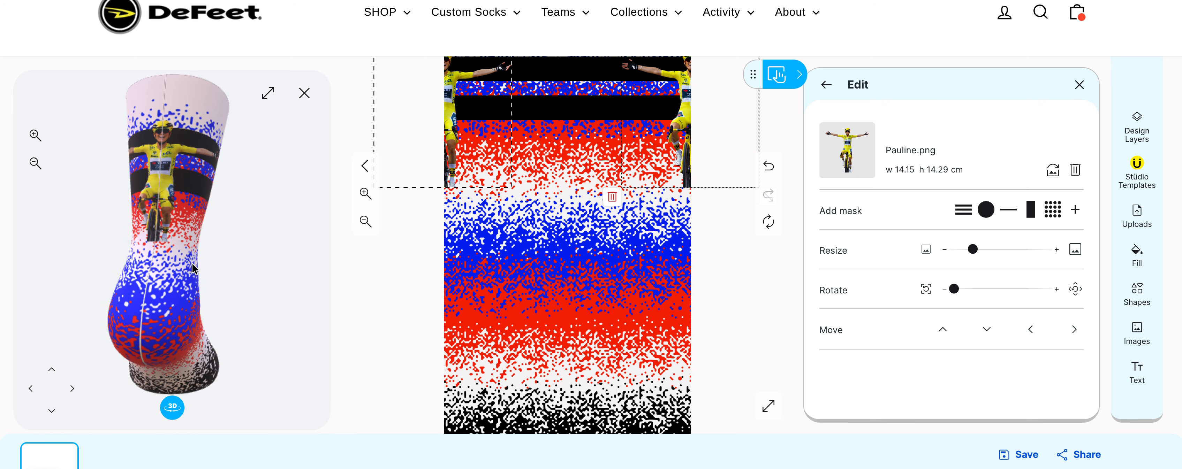
{"action": "left_click_drag", "start_coordinate": [192, 269], "coordinate": [75, 262]}
{"action": "left_click_drag", "start_coordinate": [211, 265], "coordinate": [103, 241]}
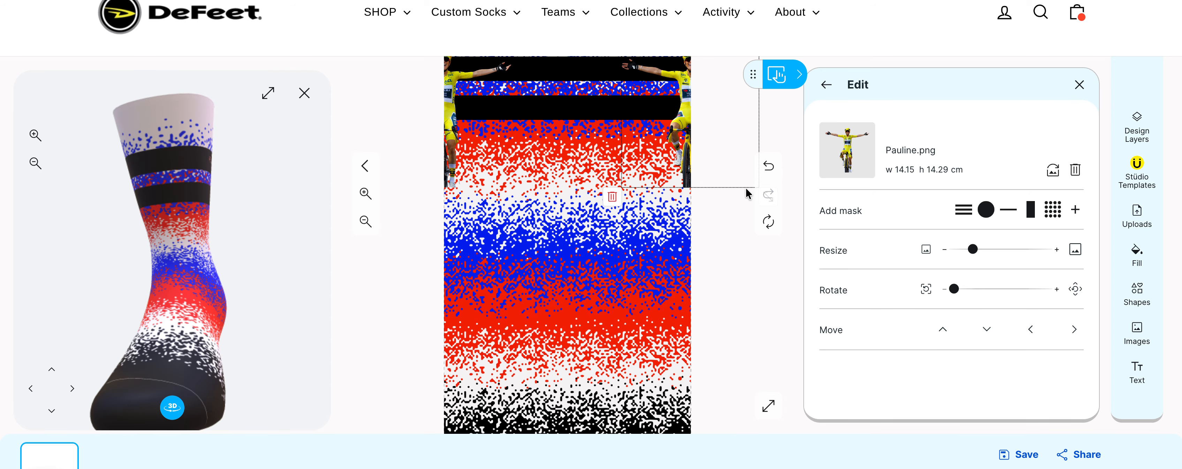
Step: Add the uploaded North_Carolina_Flag.png to the flat sock design and move it up over the cuff and black stripes
{"action": "scroll", "coordinate": [717, 234], "scroll_direction": "up", "scroll_amount": 5}
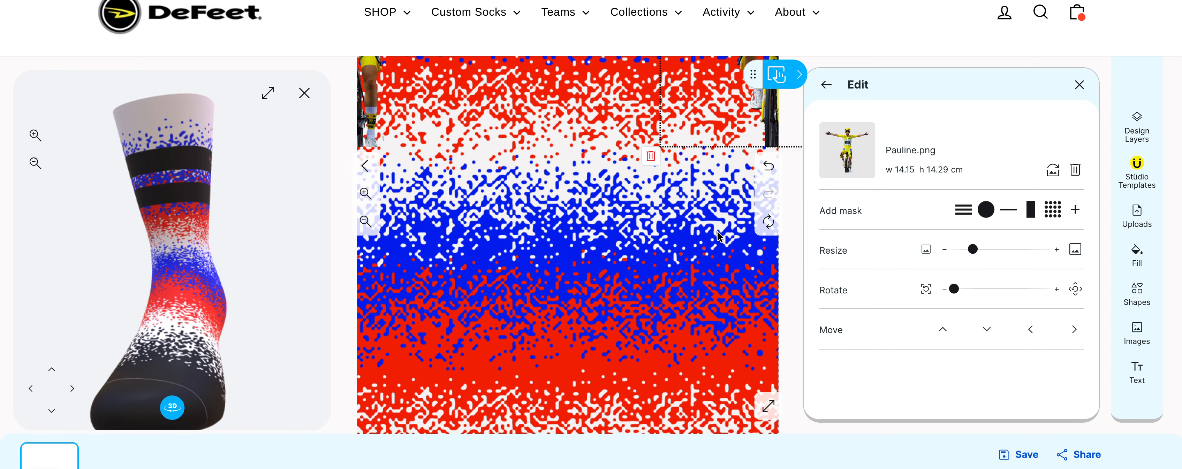
{"action": "scroll", "coordinate": [717, 234], "scroll_direction": "down", "scroll_amount": 9}
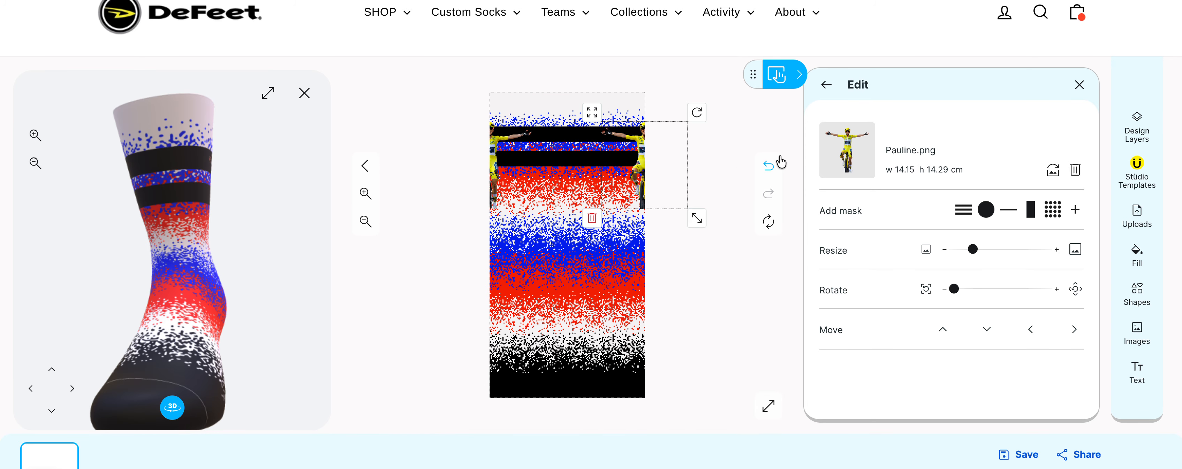
{"action": "left_click", "coordinate": [1136, 220]}
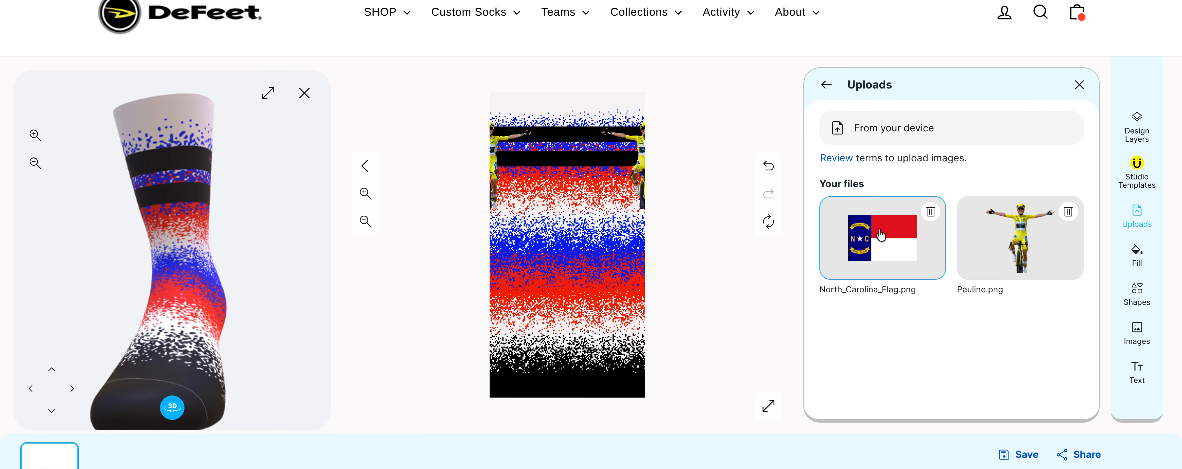
{"action": "left_click", "coordinate": [880, 235]}
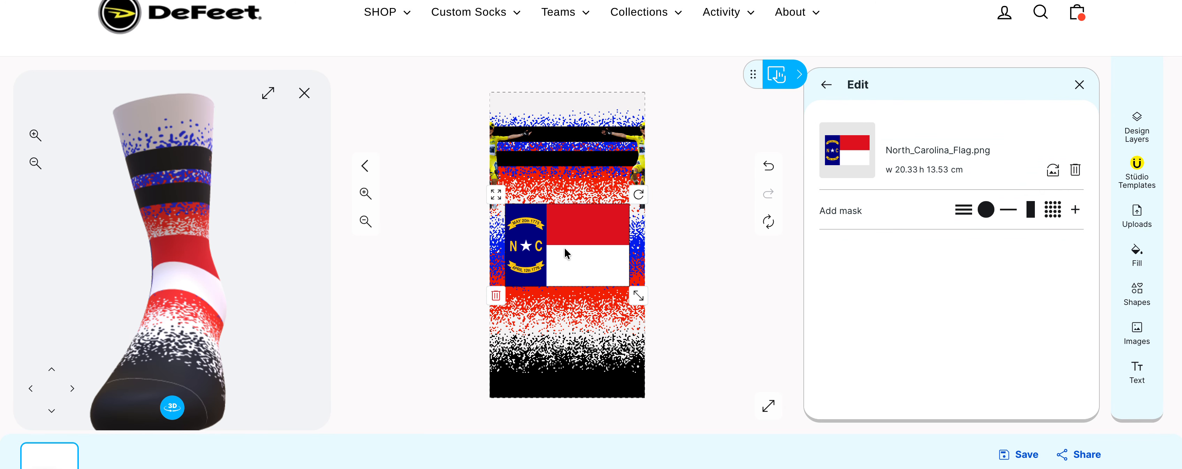
{"action": "left_click_drag", "start_coordinate": [572, 225], "coordinate": [575, 110]}
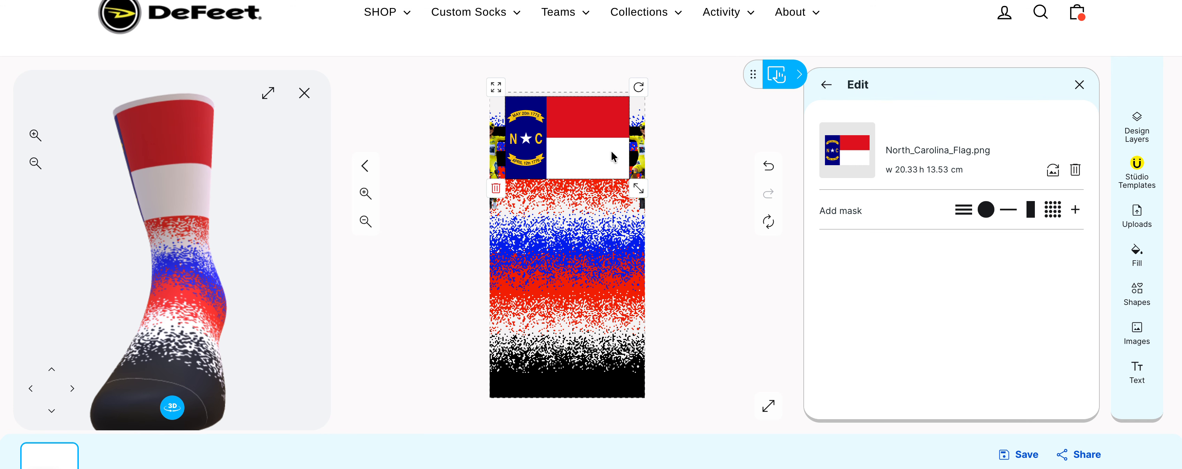
Step: Shrink the flag to about 5.33 by 3.55 cm and center it on the cuff above the upper black stripe
{"action": "left_click_drag", "start_coordinate": [637, 189], "coordinate": [594, 164]}
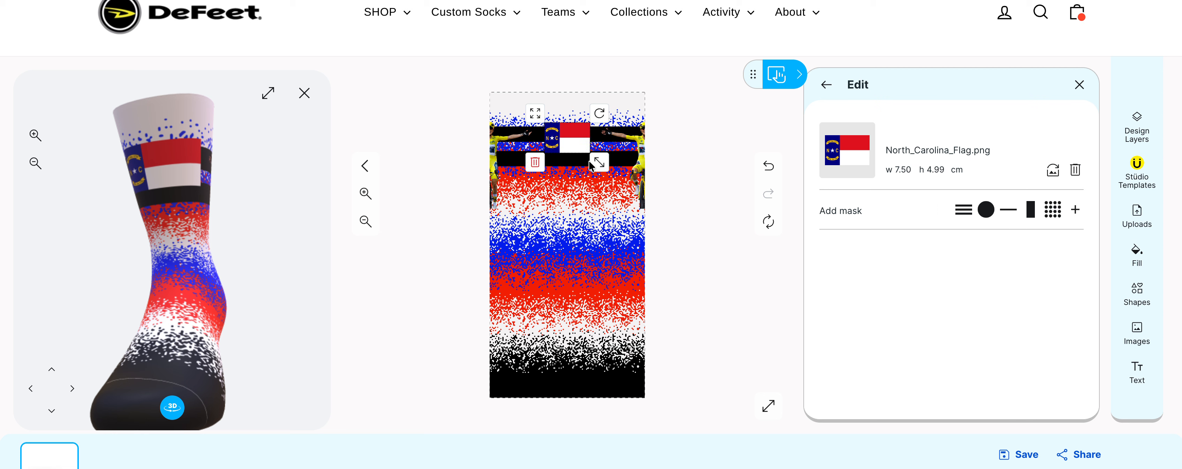
{"action": "left_click_drag", "start_coordinate": [568, 146], "coordinate": [566, 119]}
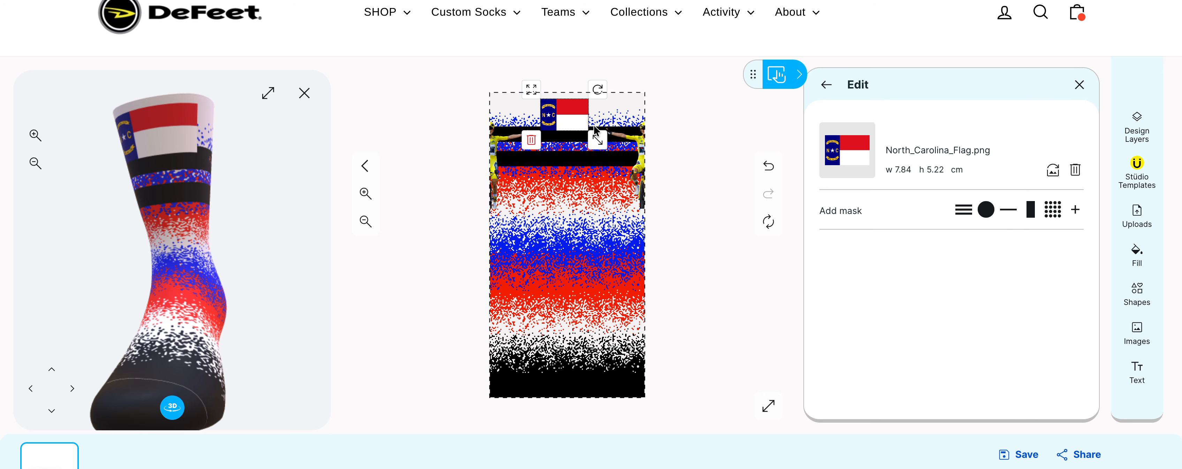
{"action": "left_click_drag", "start_coordinate": [598, 140], "coordinate": [569, 111]}
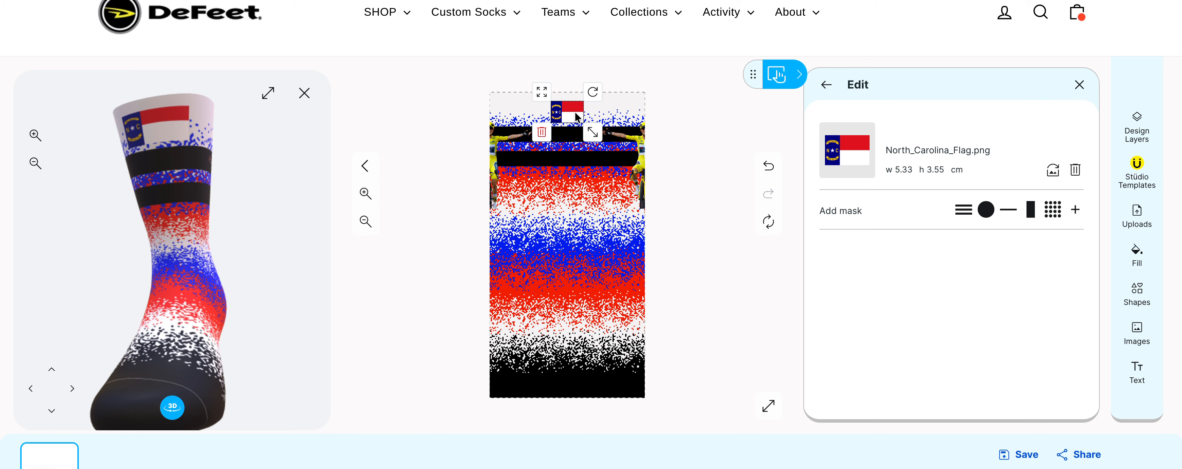
{"action": "left_click_drag", "start_coordinate": [577, 116], "coordinate": [578, 116]}
Step: Inspect the flag, stripes and cyclist image on the 3D sock from the front, back and both sides
{"action": "left_click_drag", "start_coordinate": [205, 218], "coordinate": [62, 253]}
{"action": "left_click_drag", "start_coordinate": [159, 243], "coordinate": [71, 200]}
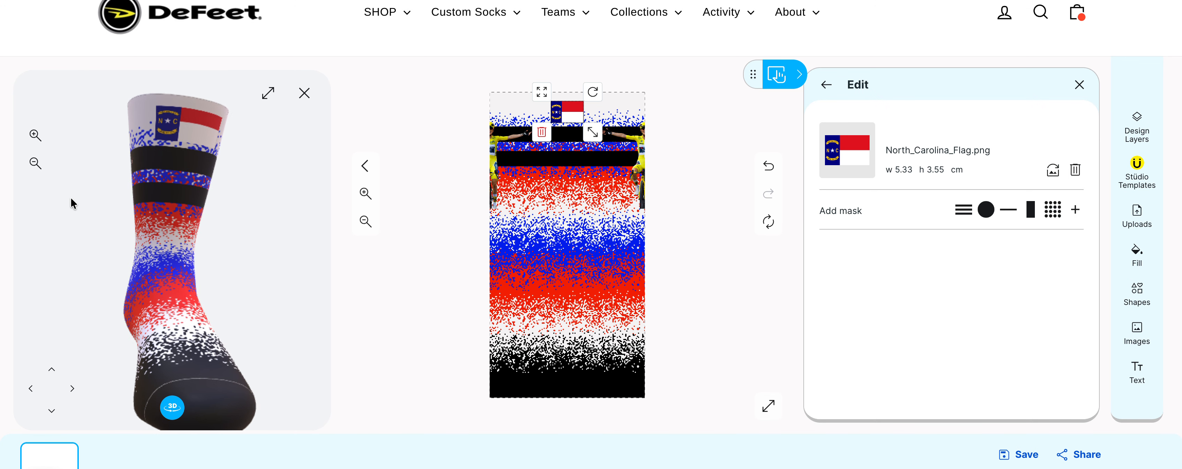
{"action": "left_click_drag", "start_coordinate": [159, 232], "coordinate": [131, 234]}
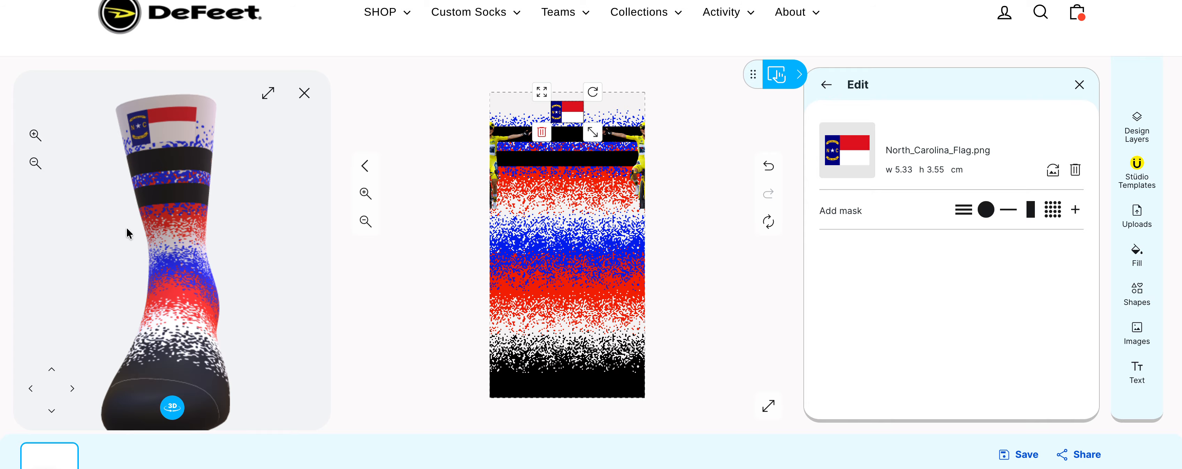
{"action": "left_click", "coordinate": [35, 163]}
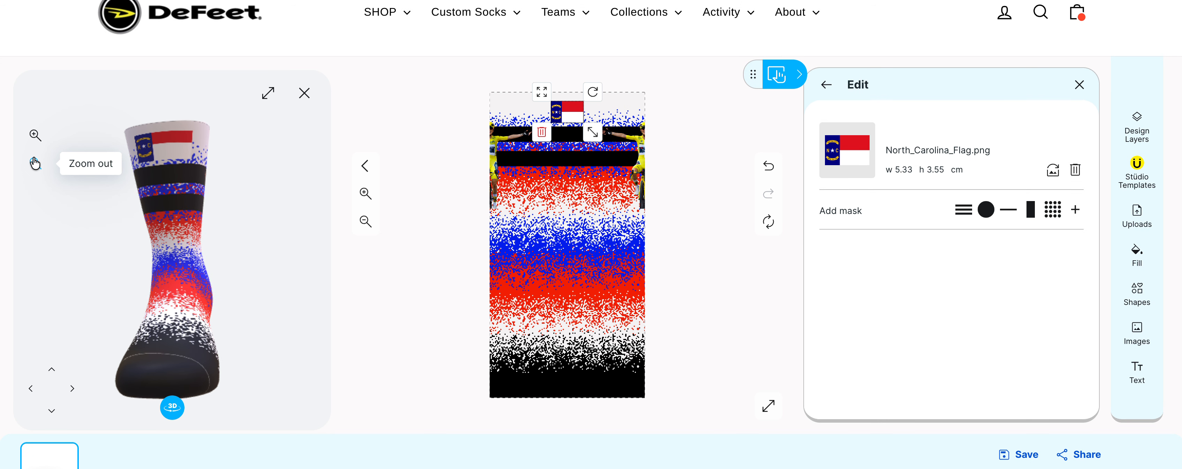
{"action": "left_click_drag", "start_coordinate": [122, 219], "coordinate": [215, 217]}
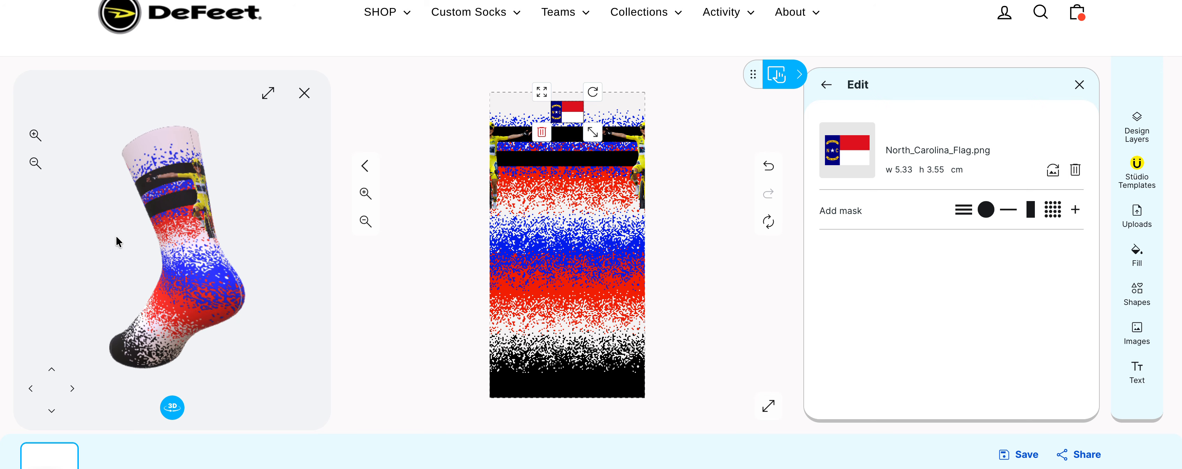
{"action": "left_click_drag", "start_coordinate": [116, 238], "coordinate": [108, 256]}
{"action": "left_click_drag", "start_coordinate": [237, 253], "coordinate": [81, 256]}
{"action": "left_click_drag", "start_coordinate": [159, 258], "coordinate": [238, 253]}
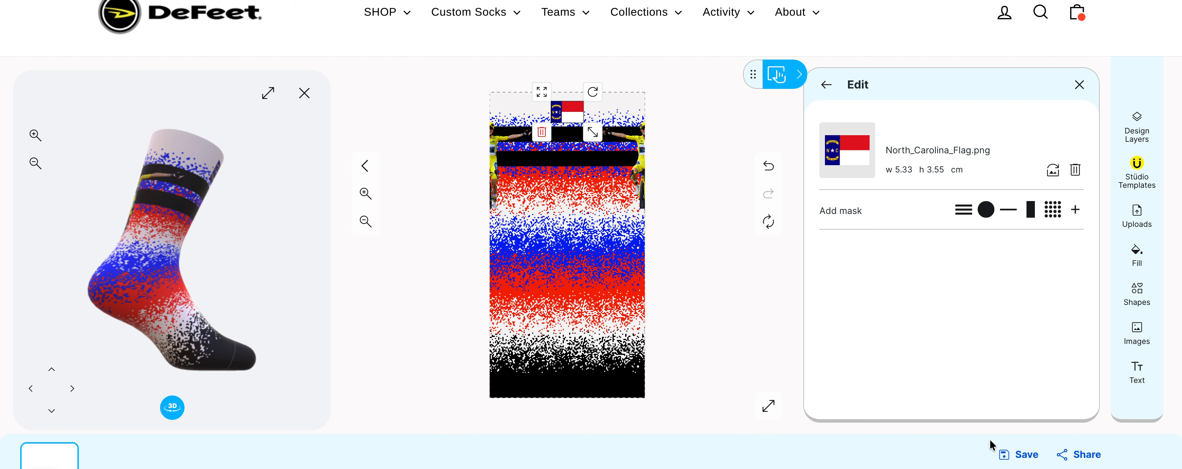
Step: Order one pair in size M and one pair in size L of the custom sock and add them to the cart
{"action": "scroll", "coordinate": [991, 444], "scroll_direction": "down", "scroll_amount": 1}
{"action": "left_click", "coordinate": [1038, 448]}
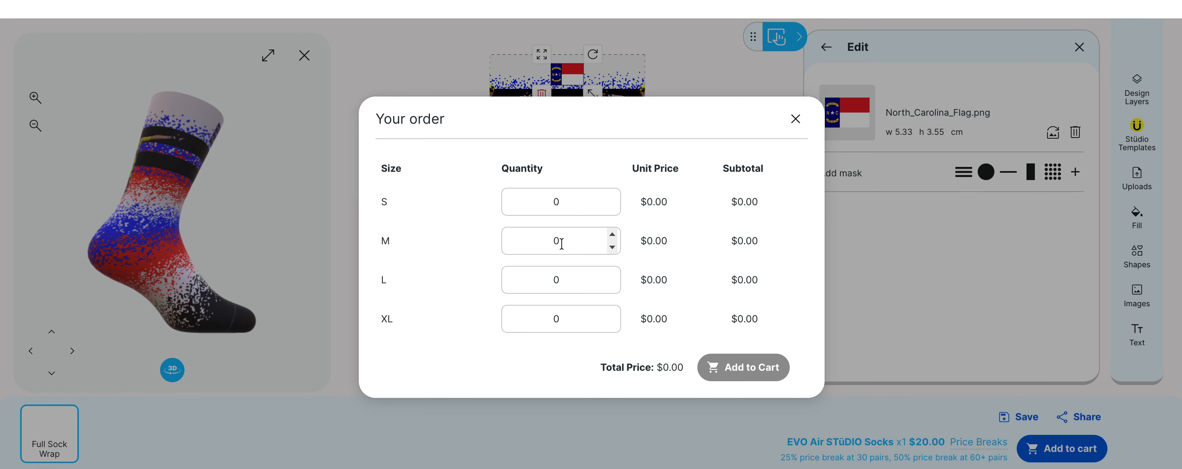
{"action": "left_click", "coordinate": [612, 235]}
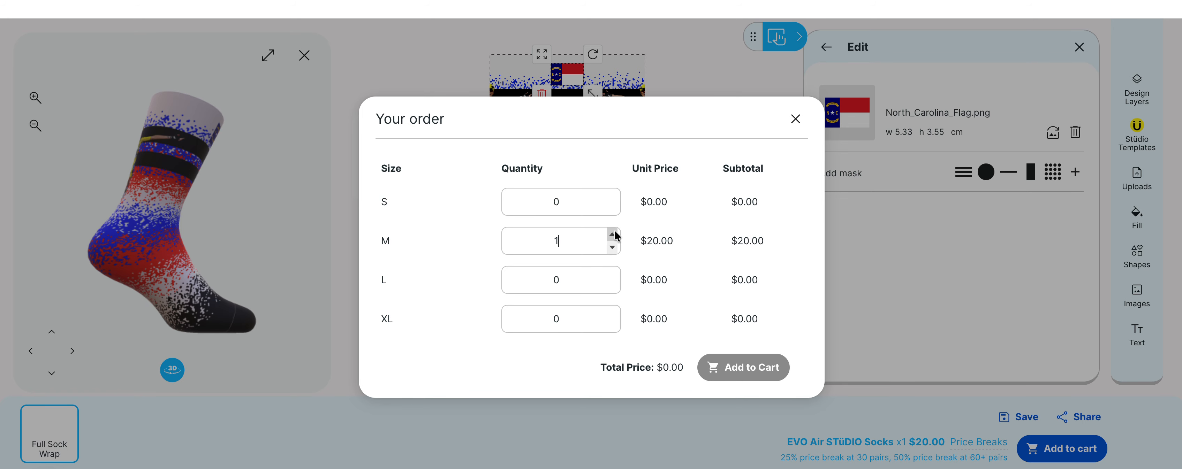
{"action": "left_click", "coordinate": [612, 272]}
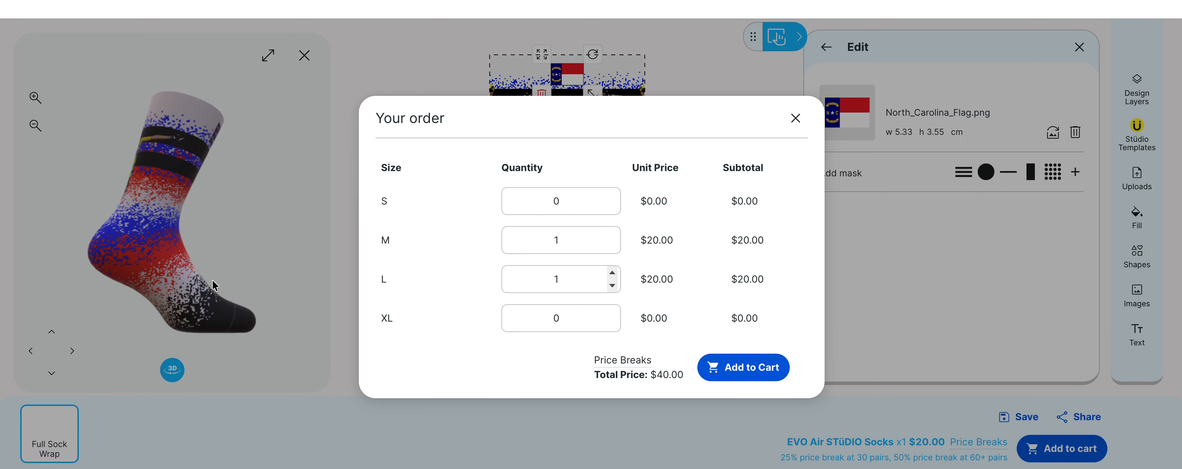
{"action": "mouse_move", "coordinate": [645, 356]}
{"action": "left_click", "coordinate": [742, 377]}
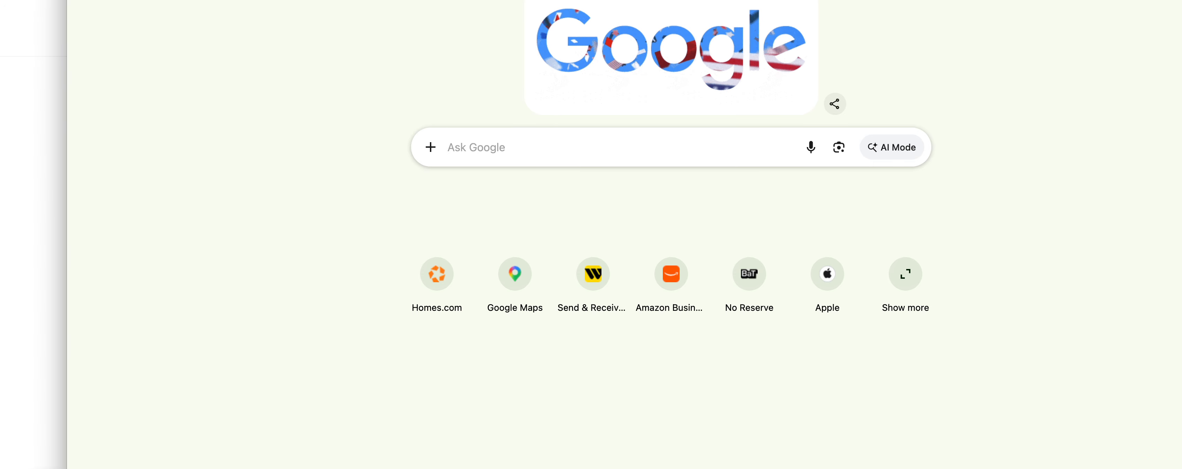
Step: Switch from the Google start page back to the browser window showing the DeFeet cart
{"action": "key", "text": "ctrl+Up"}
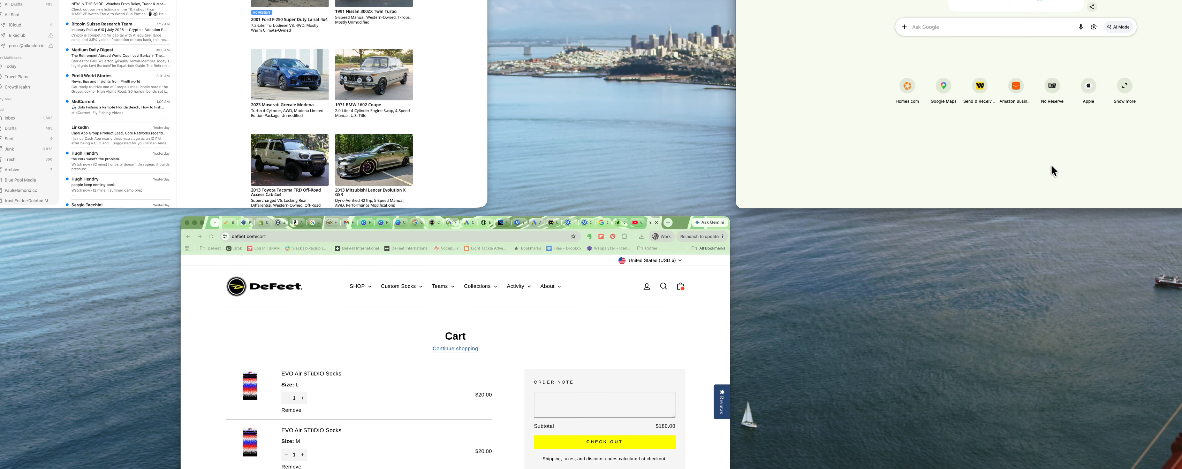
{"action": "left_click", "coordinate": [823, 354]}
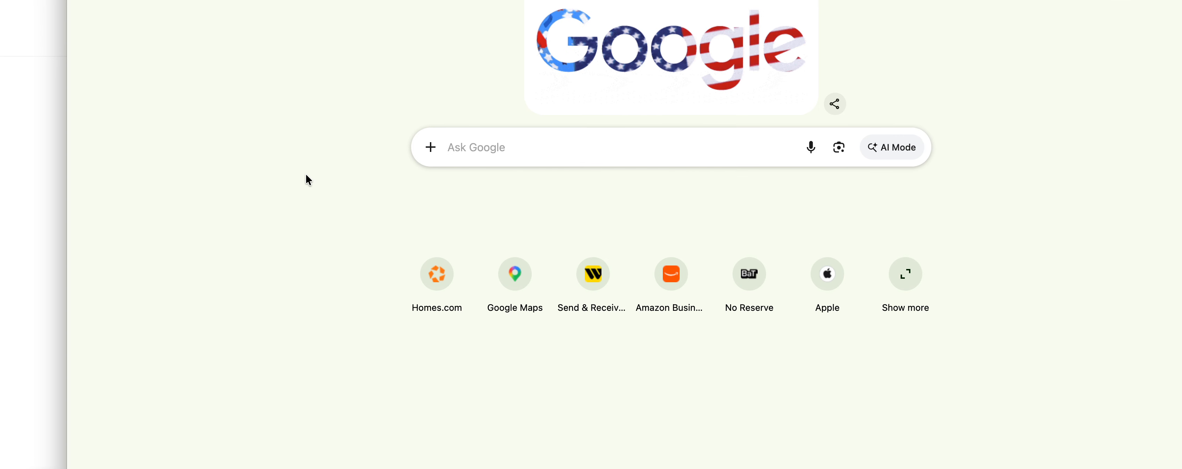
{"action": "left_click", "coordinate": [113, 0]}
{"action": "left_click", "coordinate": [43, 65]}
{"action": "mouse_move", "coordinate": [617, 2]}
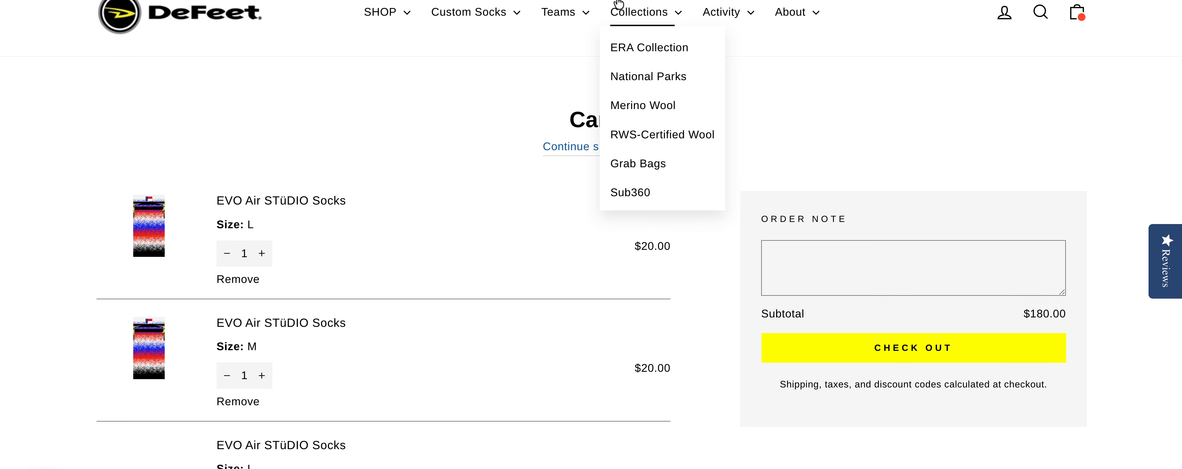